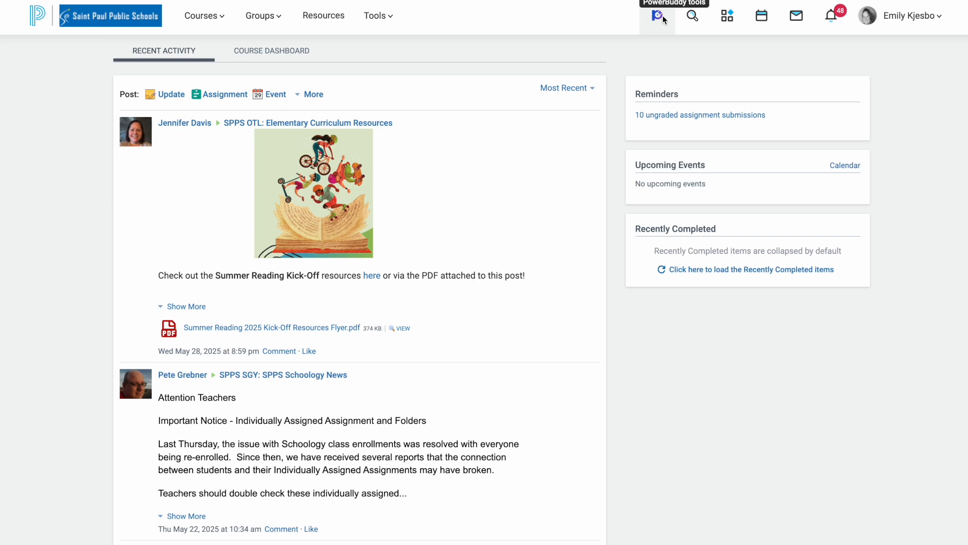
- Open the PowerBuddy tools from the home page, look through the full list of content generators, and exit to the home page
{"action": "left_click", "coordinate": [662, 16]}
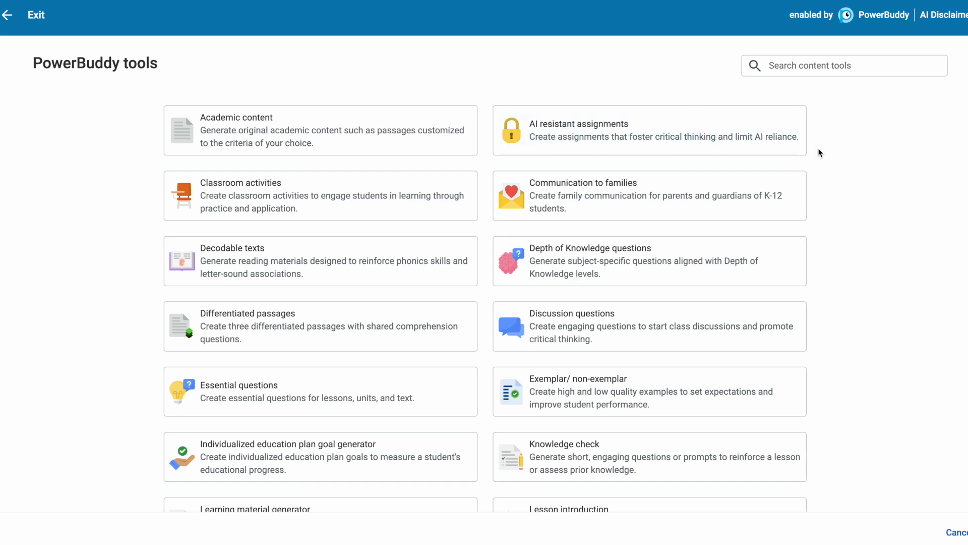
{"action": "scroll", "coordinate": [820, 152], "scroll_direction": "down", "scroll_amount": 5}
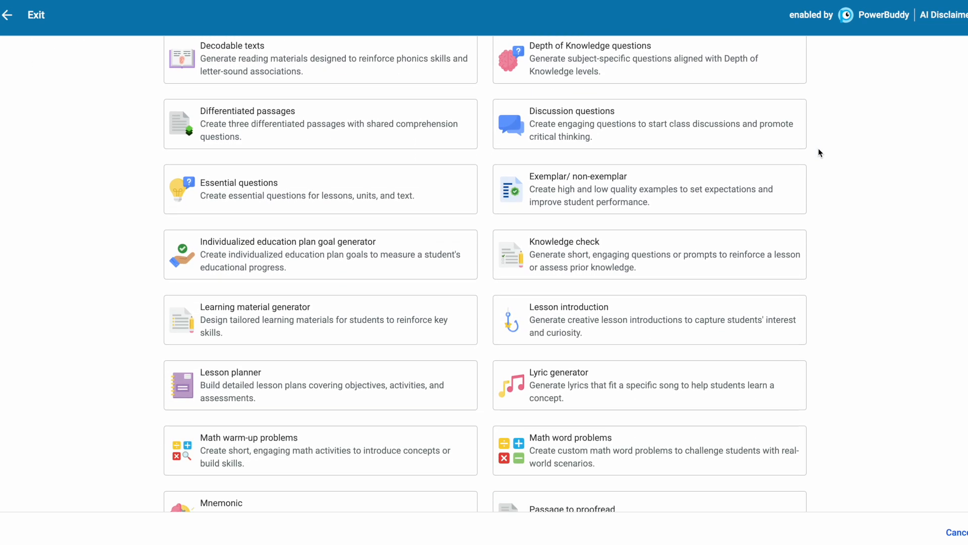
{"action": "scroll", "coordinate": [820, 152], "scroll_direction": "down", "scroll_amount": 7}
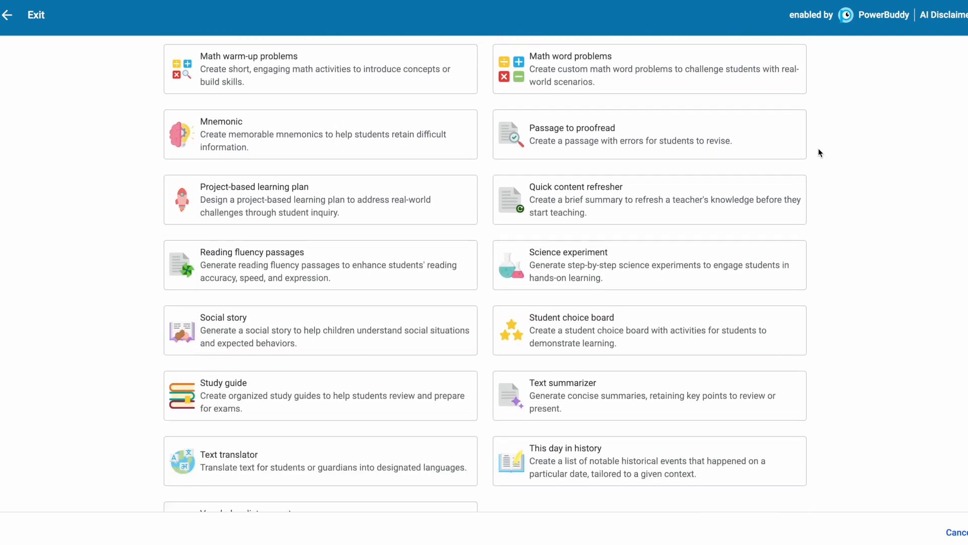
{"action": "scroll", "coordinate": [819, 152], "scroll_direction": "down", "scroll_amount": 1}
{"action": "scroll", "coordinate": [820, 152], "scroll_direction": "up", "scroll_amount": 6}
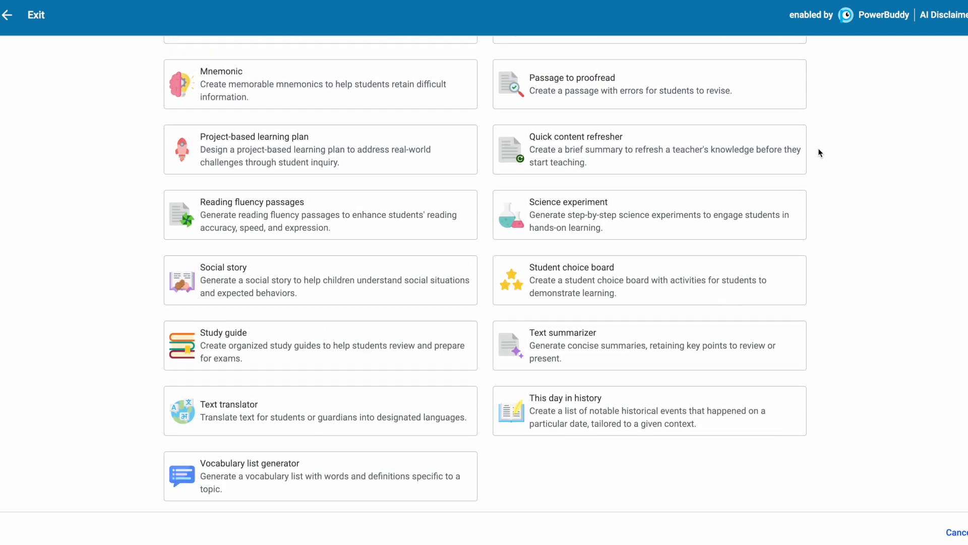
{"action": "scroll", "coordinate": [819, 152], "scroll_direction": "up", "scroll_amount": 6}
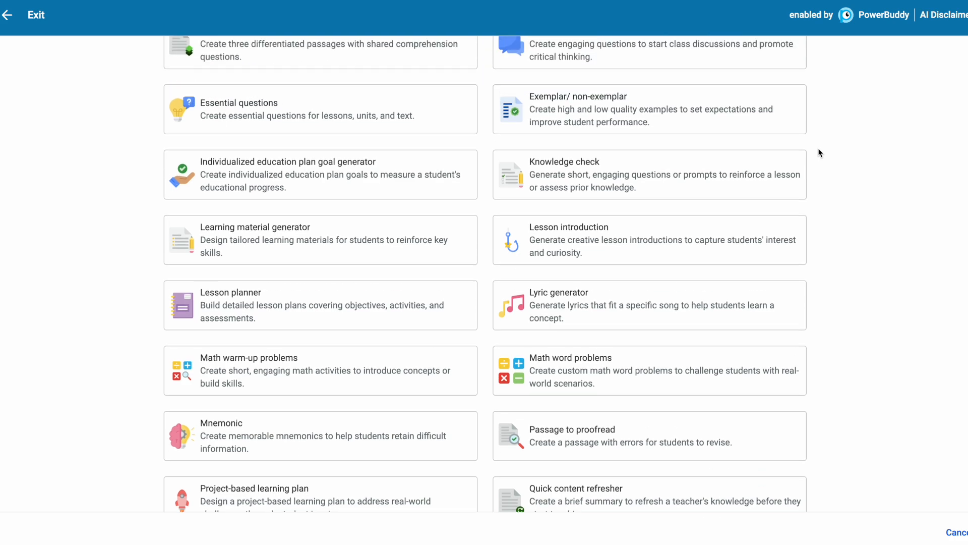
{"action": "scroll", "coordinate": [820, 152], "scroll_direction": "up", "scroll_amount": 1}
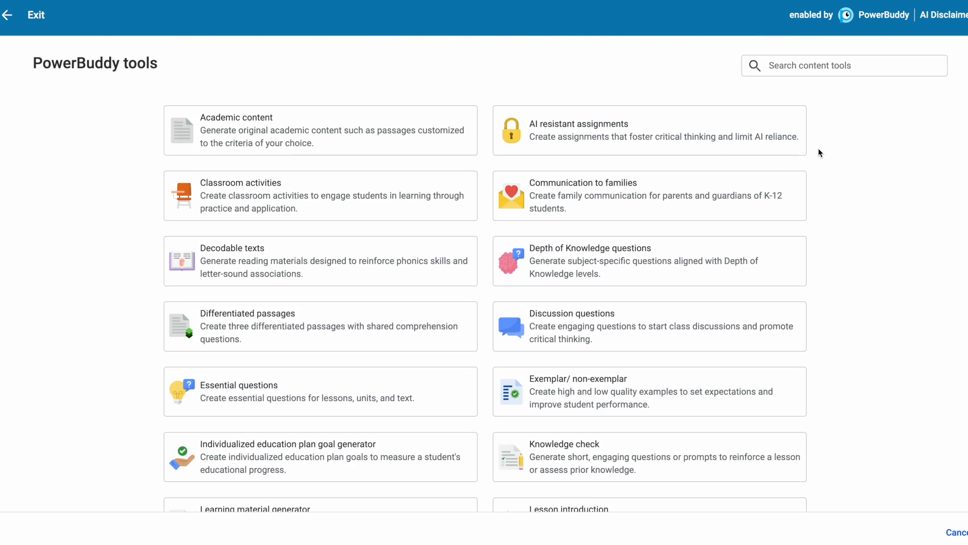
{"action": "left_click", "coordinate": [6, 20]}
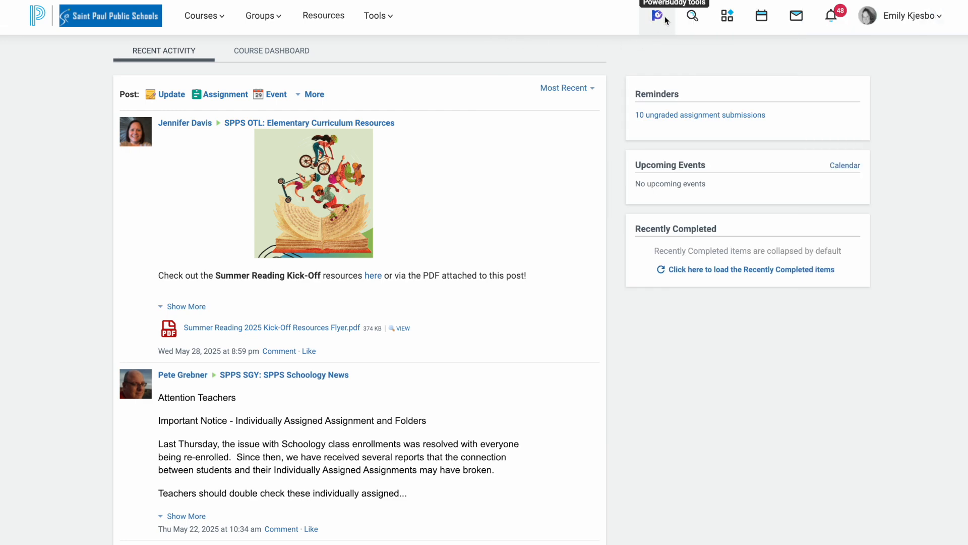
- Start a new assignment in the Schoology Playground course and open the PowerBuddy tools for its description
{"action": "left_click", "coordinate": [213, 17]}
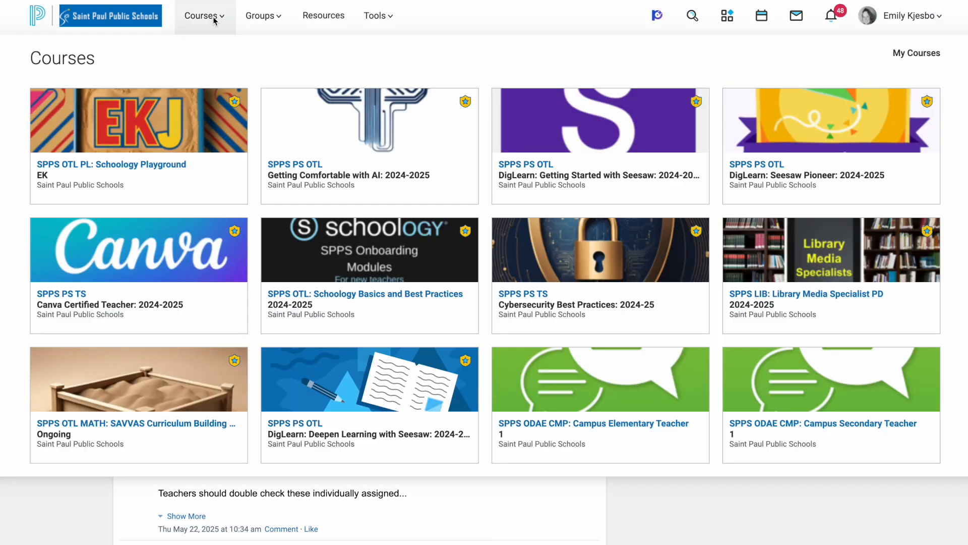
{"action": "left_click", "coordinate": [161, 166]}
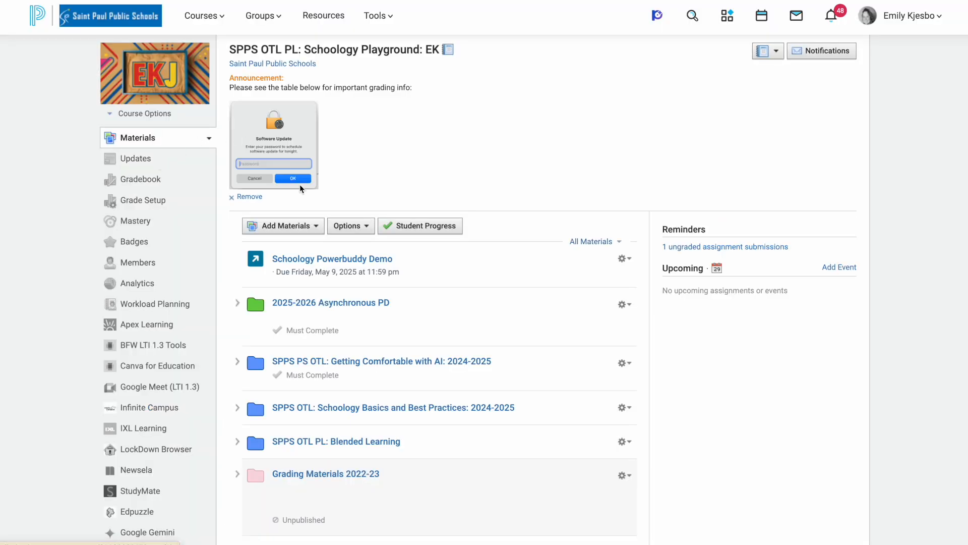
{"action": "left_click", "coordinate": [316, 227]}
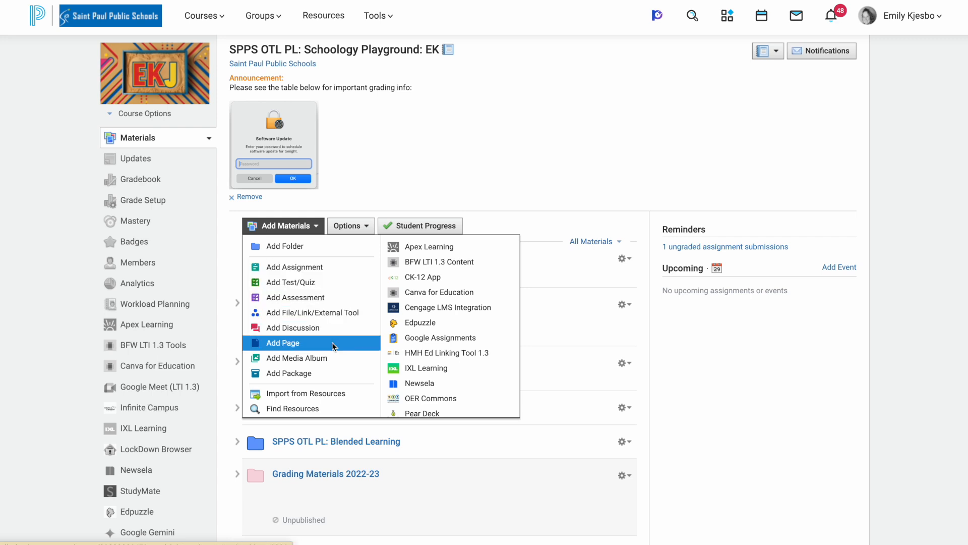
{"action": "left_click", "coordinate": [345, 268]}
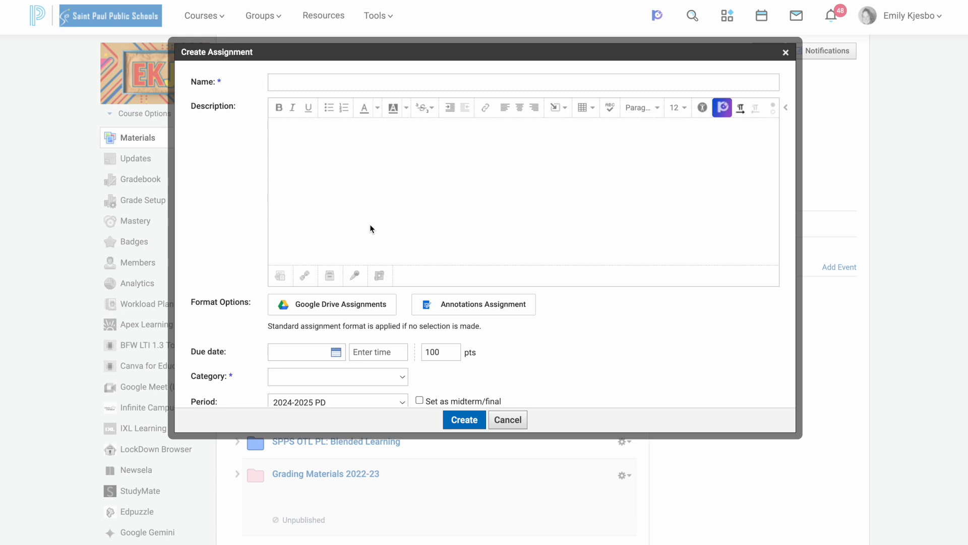
{"action": "left_click", "coordinate": [723, 115]}
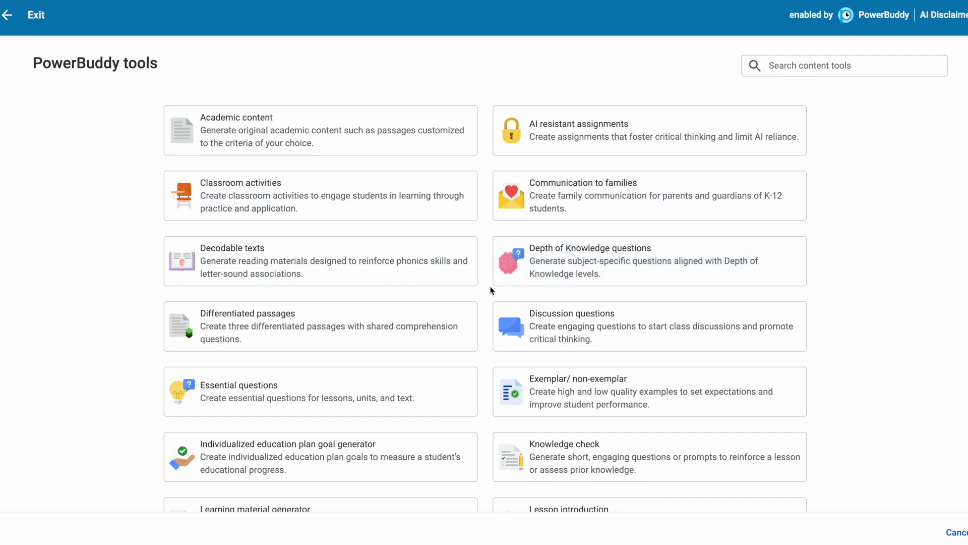
{"action": "scroll", "coordinate": [478, 313], "scroll_direction": "down", "scroll_amount": 2}
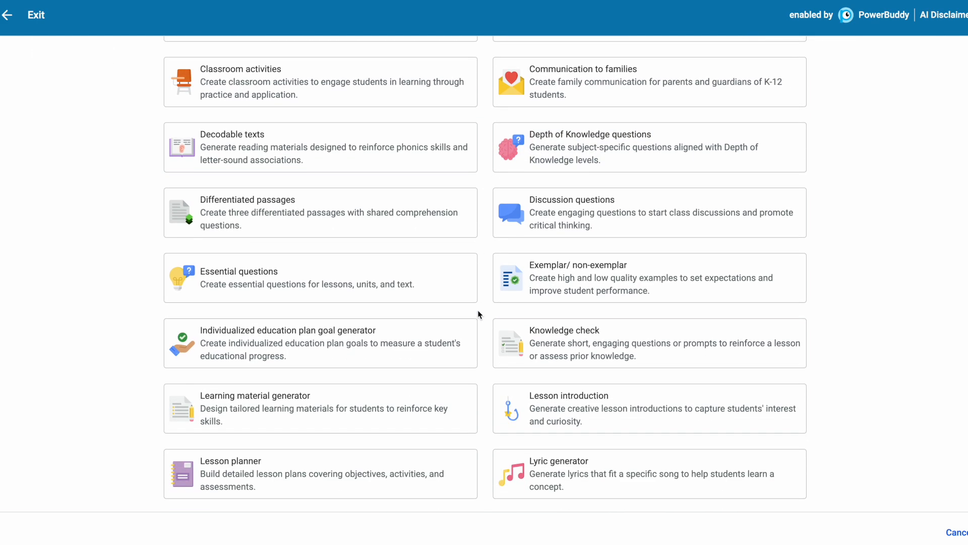
{"action": "left_click", "coordinate": [295, 263]}
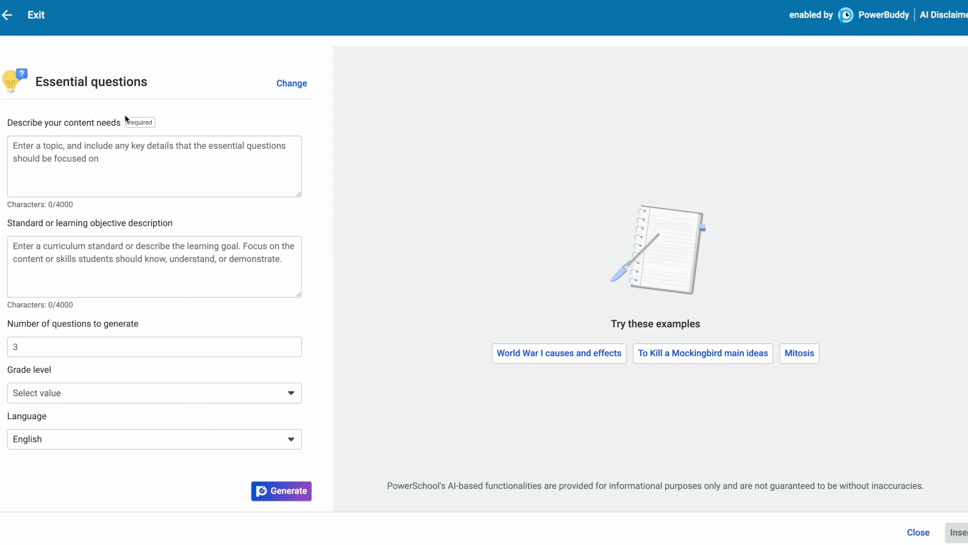
{"action": "left_click", "coordinate": [10, 19]}
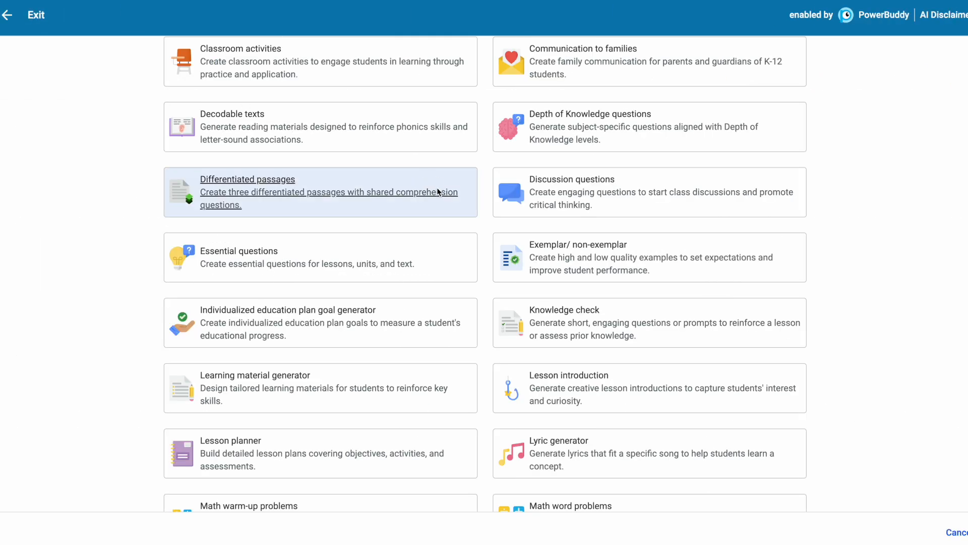
- Choose the Study guide tool and load its "Causes of the Industrial Revolution" example
{"action": "scroll", "coordinate": [480, 276], "scroll_direction": "down", "scroll_amount": 7}
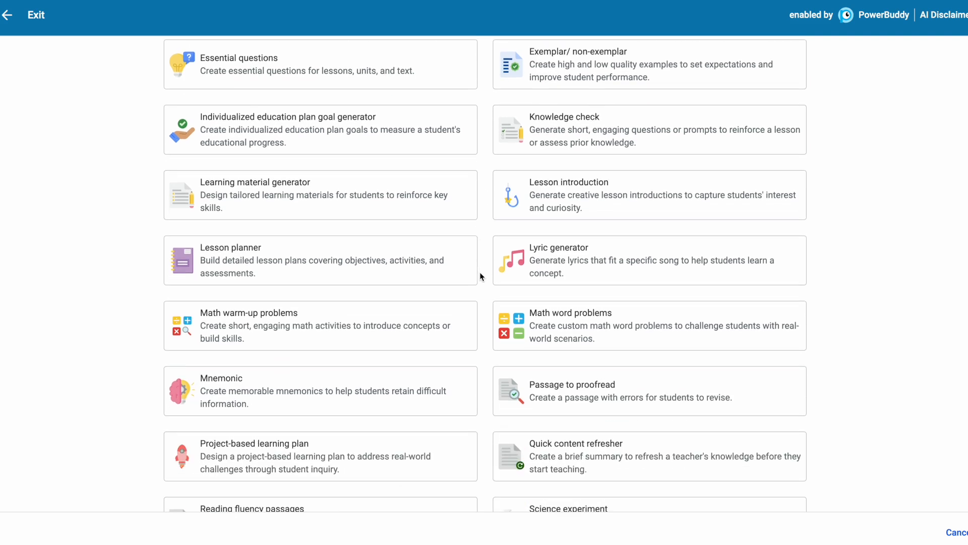
{"action": "scroll", "coordinate": [479, 271], "scroll_direction": "down", "scroll_amount": 3}
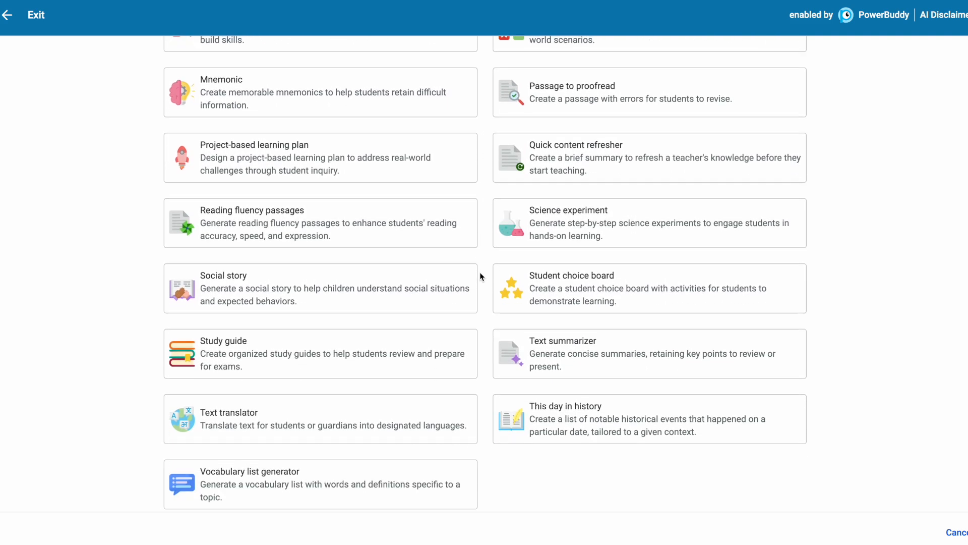
{"action": "left_click", "coordinate": [237, 336]}
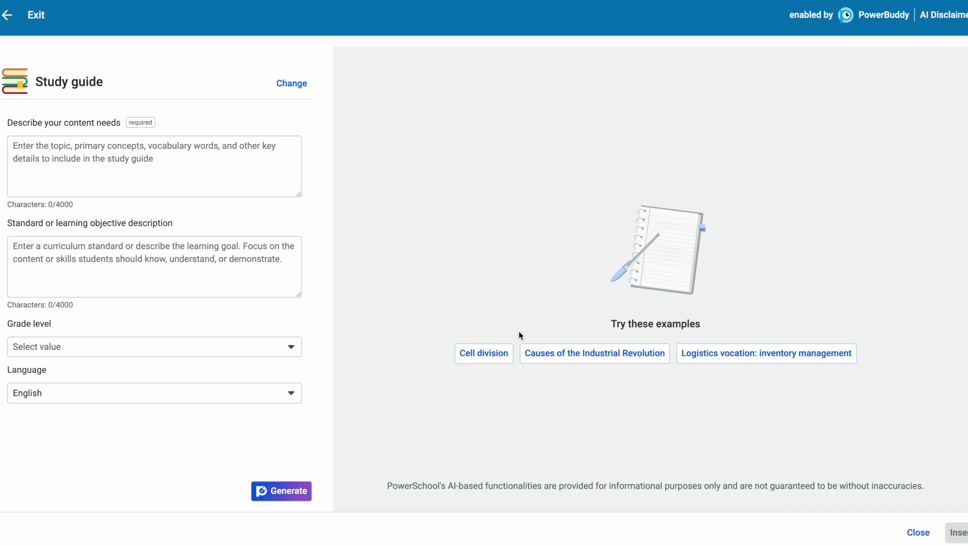
{"action": "left_click", "coordinate": [558, 356]}
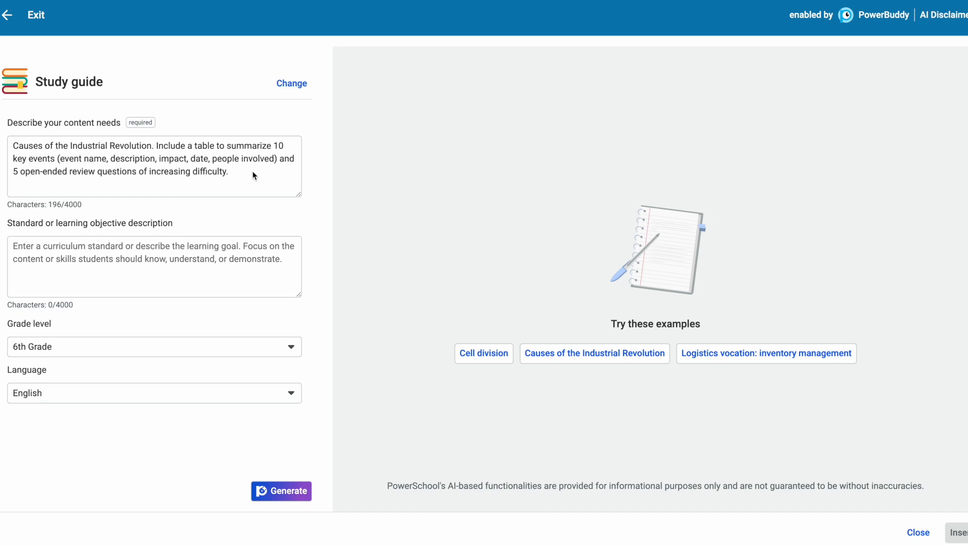
- Replace the example content description with the copied standards text and delete everything before "Analyze patterns of"
{"action": "left_click_drag", "start_coordinate": [249, 174], "coordinate": [12, 146]}
{"action": "type", "text": "Human Systems: Analyze patterns of movement and interconnectedness within and between cultural, economic and political systems from a local to global scale. 6.G.10.3 Explain migration patterns, including forced migration and displacement, in the modern era at a range of scales from local to global."}
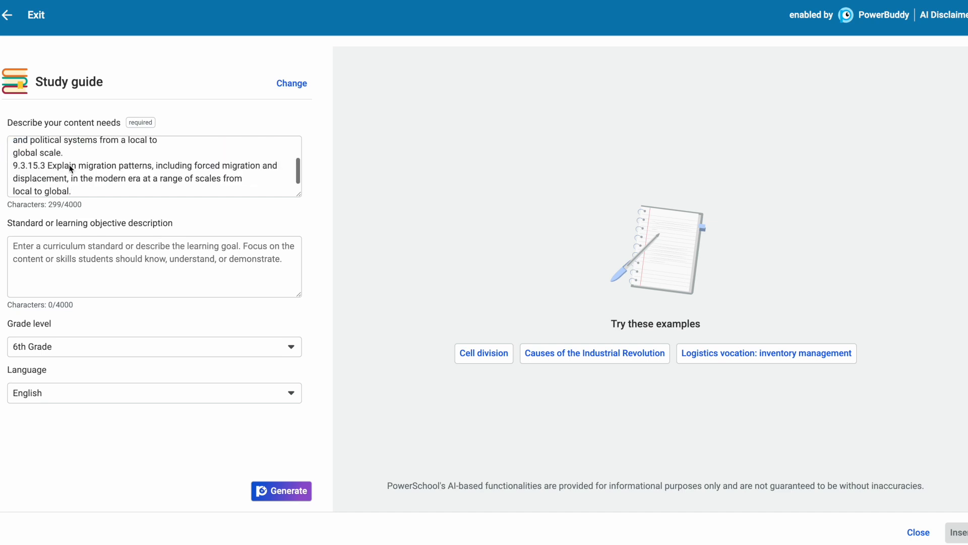
{"action": "scroll", "coordinate": [69, 169], "scroll_direction": "up", "scroll_amount": 2}
{"action": "left_click_drag", "start_coordinate": [81, 146], "coordinate": [0, 146]}
{"action": "key", "text": "BackSpace"}
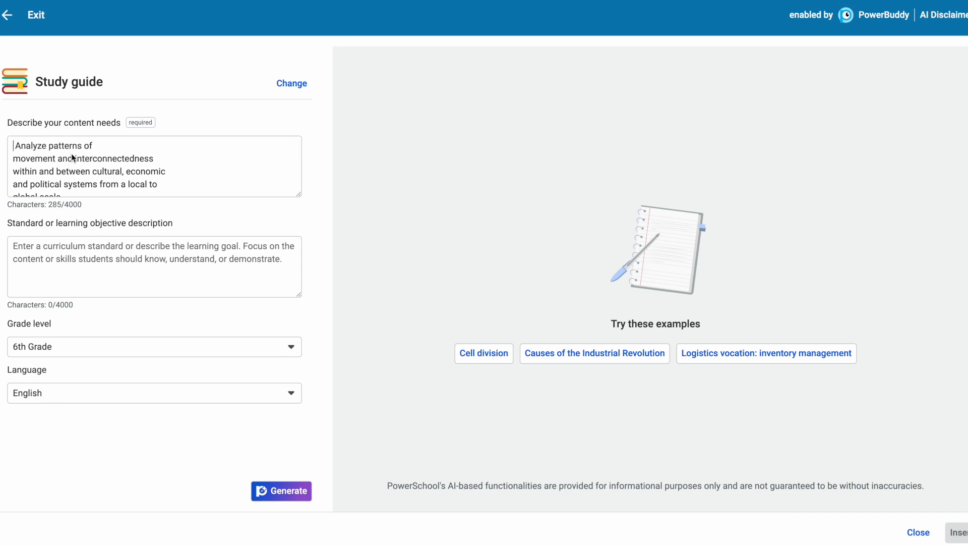
- Begin the content description with "Create a study guide to help 9th grade human geography students in a Patterns of movement Unit. The standard is:"
{"action": "type", "text": "Create a study "}
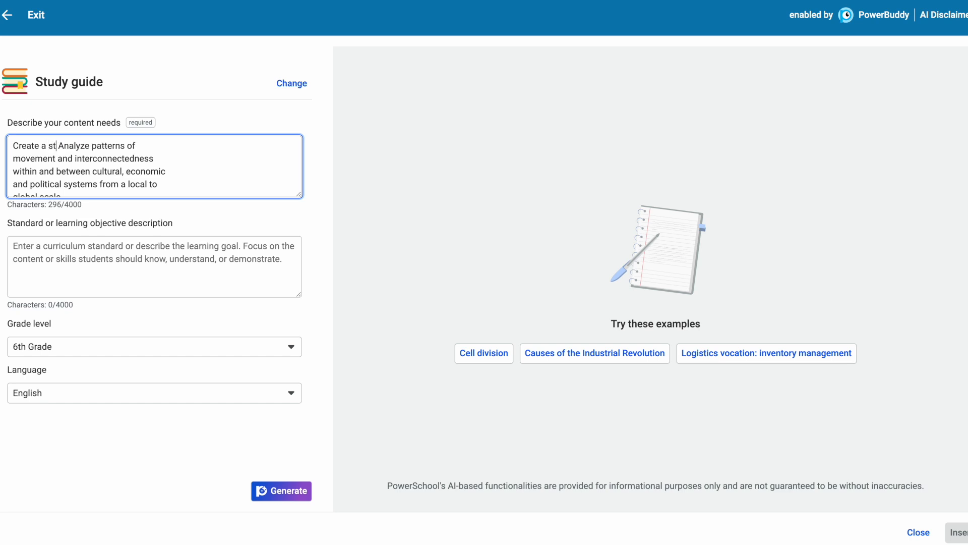
{"action": "type", "text": "guide to help 9th grad"}
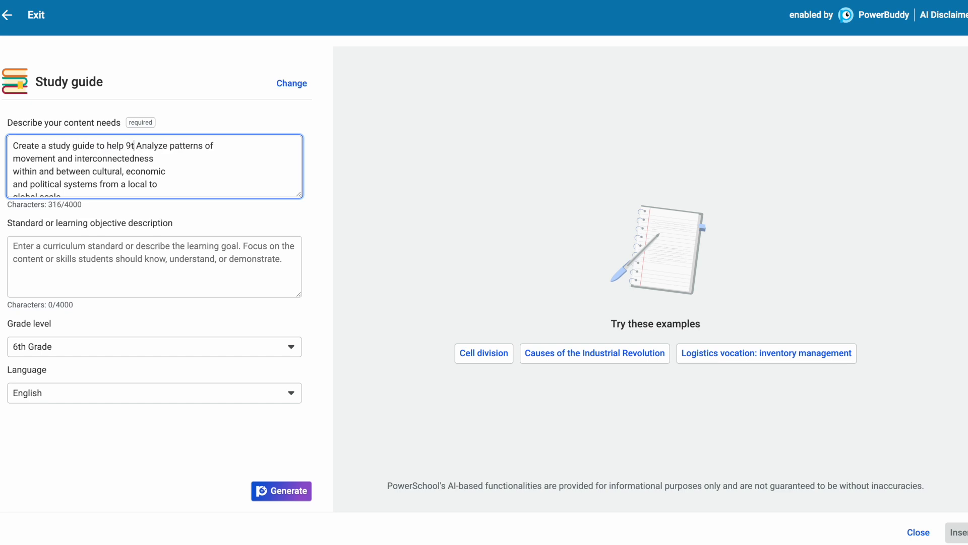
{"action": "type", "text": "e human geog"}
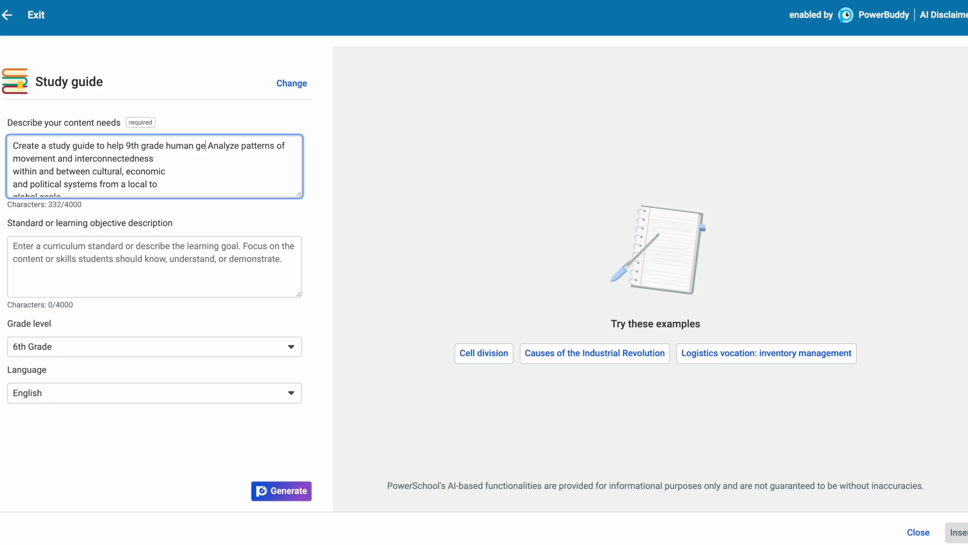
{"action": "type", "text": "raphy students i"}
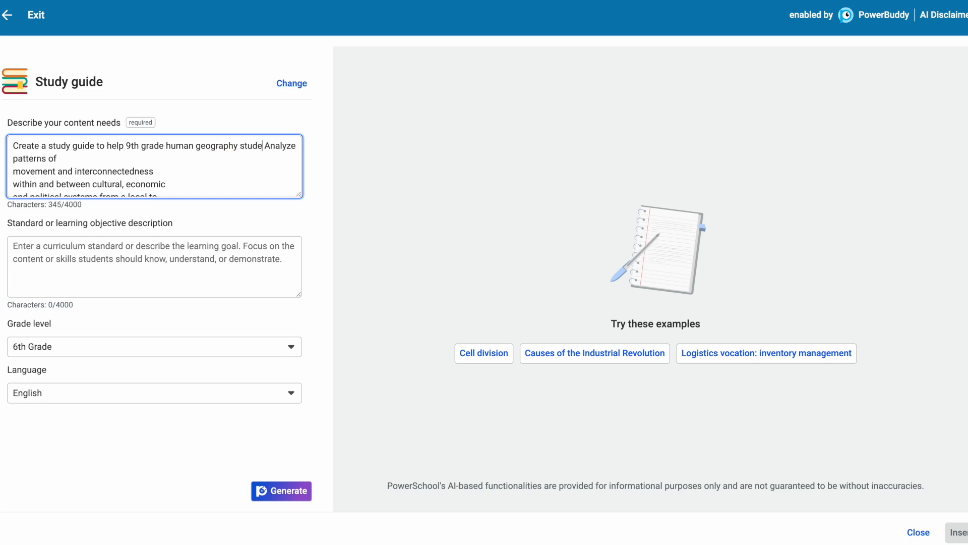
{"action": "type", "text": "n a Patter"}
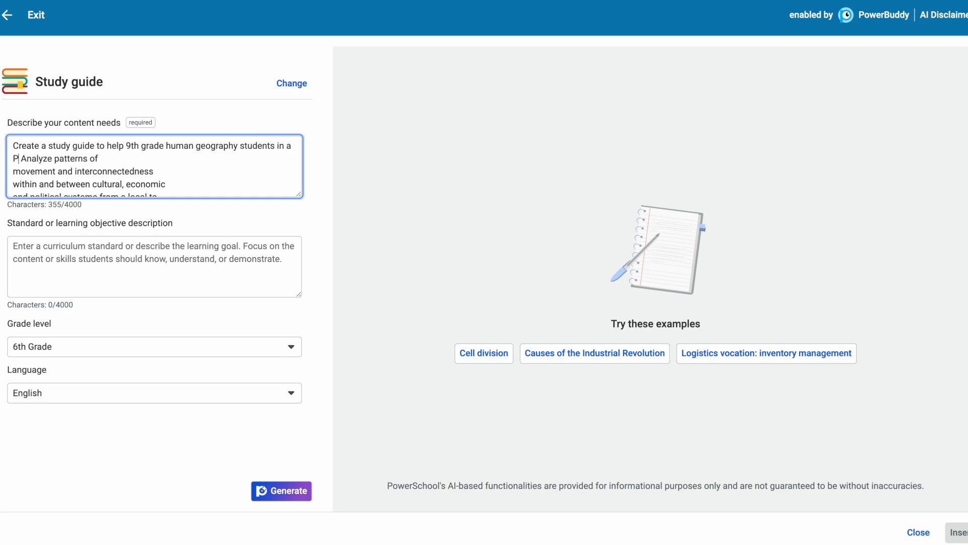
{"action": "type", "text": "ns of movement U"}
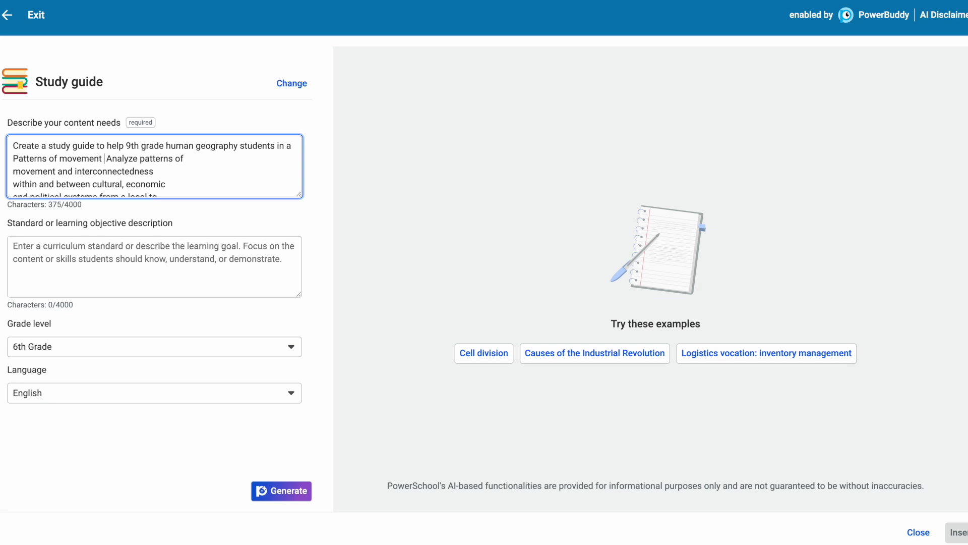
{"action": "type", "text": "nit. The sta"}
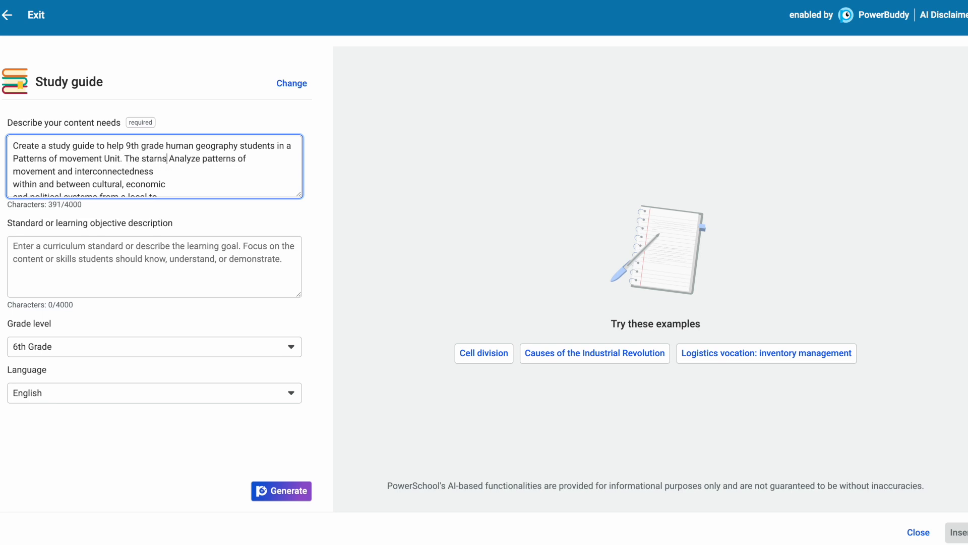
{"action": "type", "text": "ndar i"}
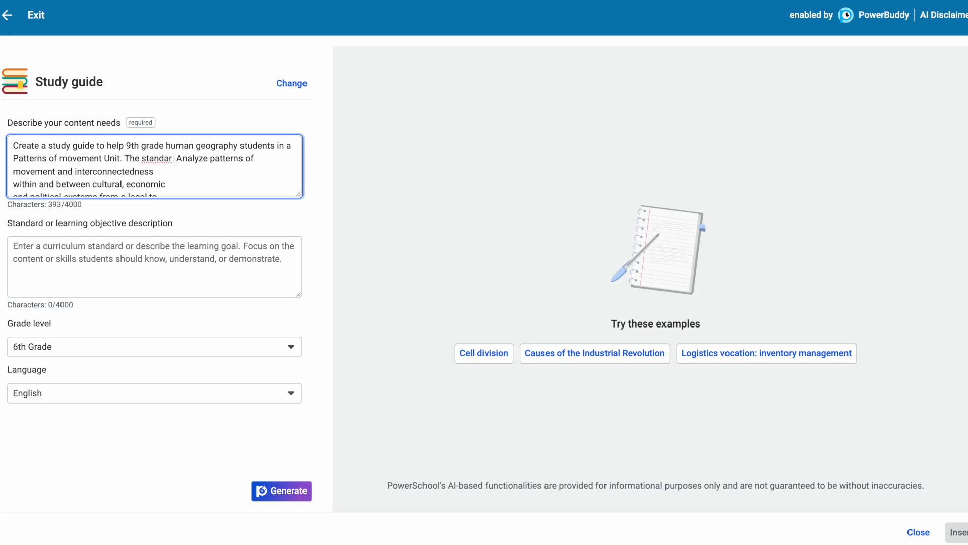
{"action": "key", "text": "BackSpace"}
{"action": "key", "text": "BackSpace"}
{"action": "type", "text": "d is:"}
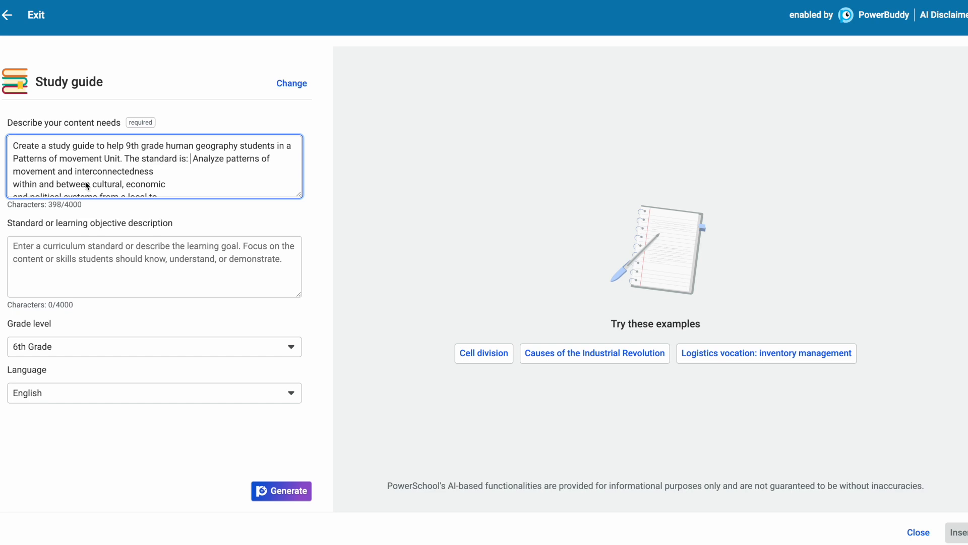
- Move the 9.3.15.3 migration patterns benchmark from the content description into the standard or learning objective description
{"action": "scroll", "coordinate": [175, 173], "scroll_direction": "down", "scroll_amount": 3}
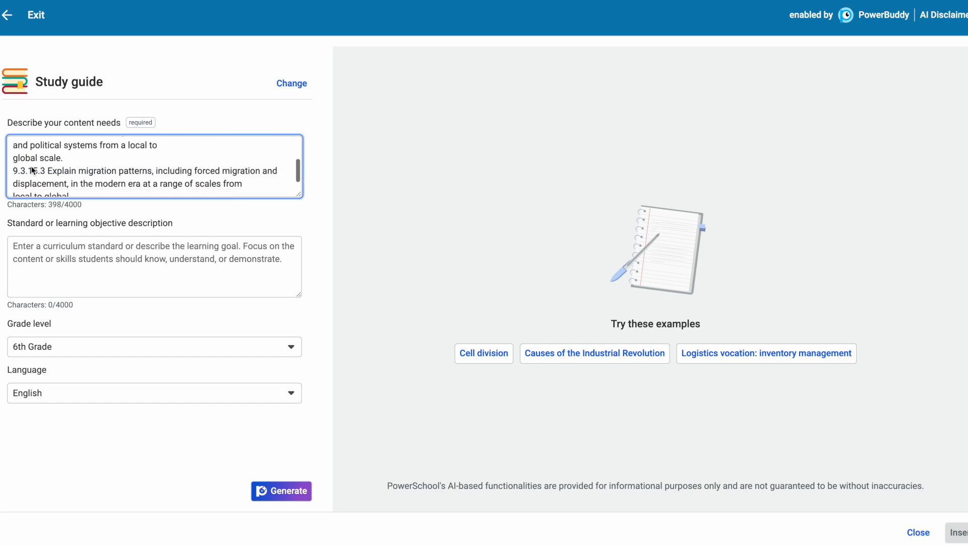
{"action": "left_click_drag", "start_coordinate": [16, 174], "coordinate": [76, 202]}
{"action": "key", "text": "ctrl+c"}
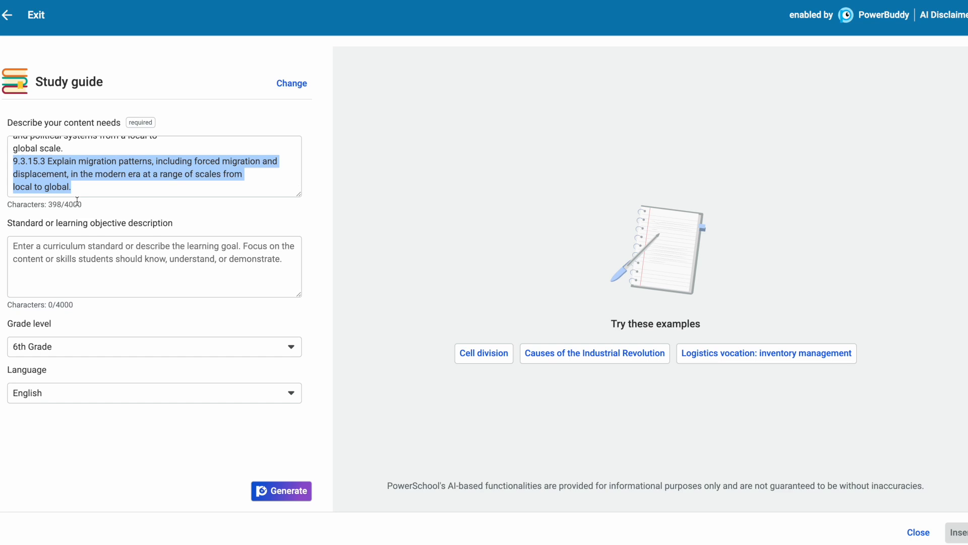
{"action": "key", "text": "BackSpace"}
{"action": "key", "text": "ctrl+v"}
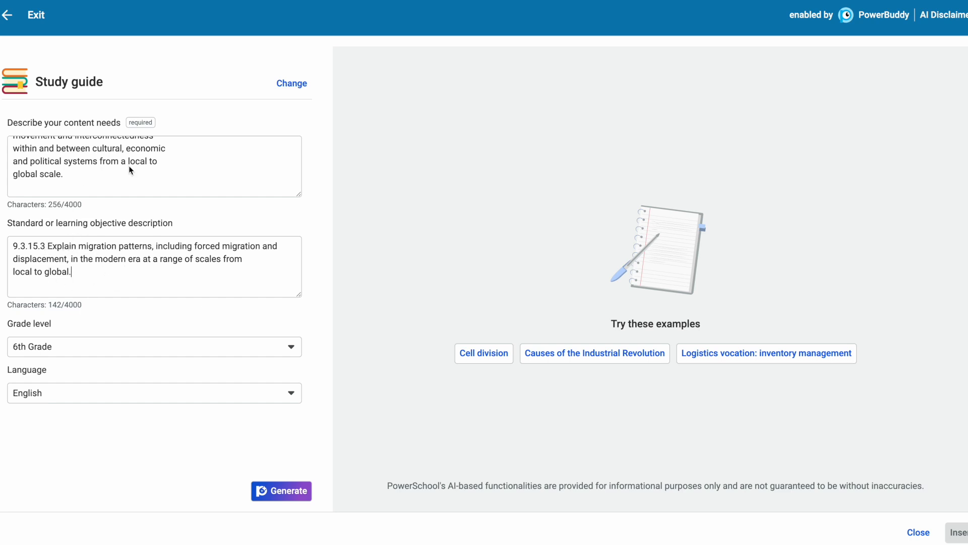
{"action": "scroll", "coordinate": [130, 171], "scroll_direction": "up", "scroll_amount": 2}
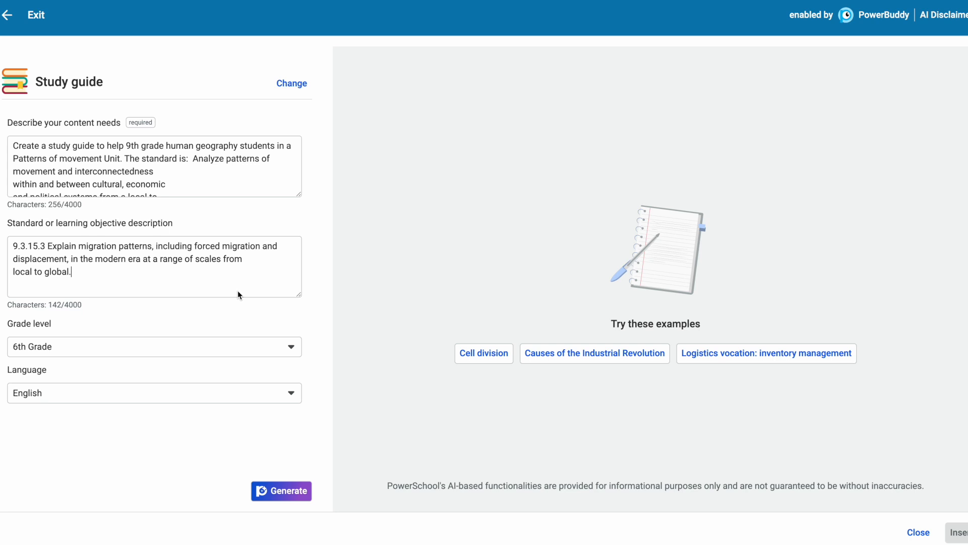
- Set the grade level to 9th Grade and the language to English, and generate the study guide
{"action": "left_click", "coordinate": [291, 346]}
{"action": "scroll", "coordinate": [228, 450], "scroll_direction": "down", "scroll_amount": 3}
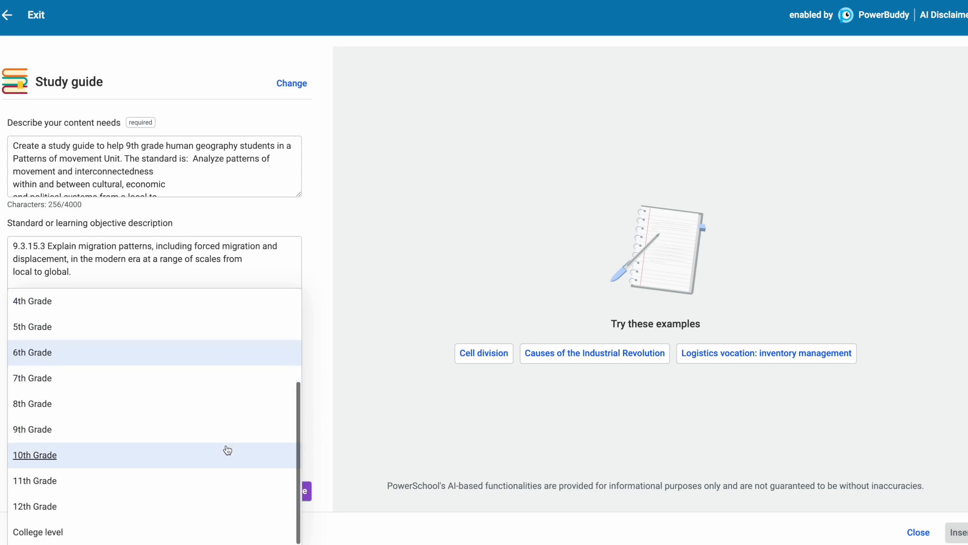
{"action": "left_click", "coordinate": [153, 432]}
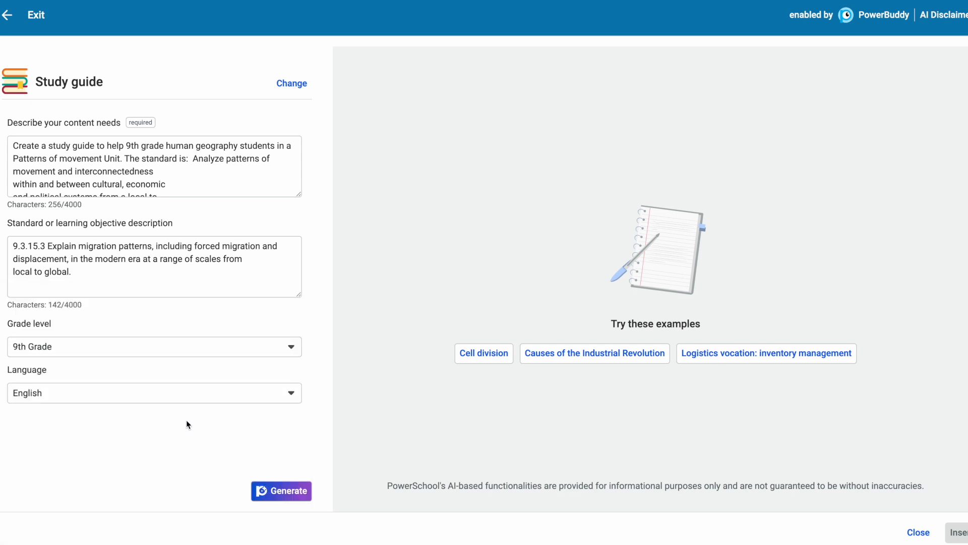
{"action": "left_click", "coordinate": [292, 395]}
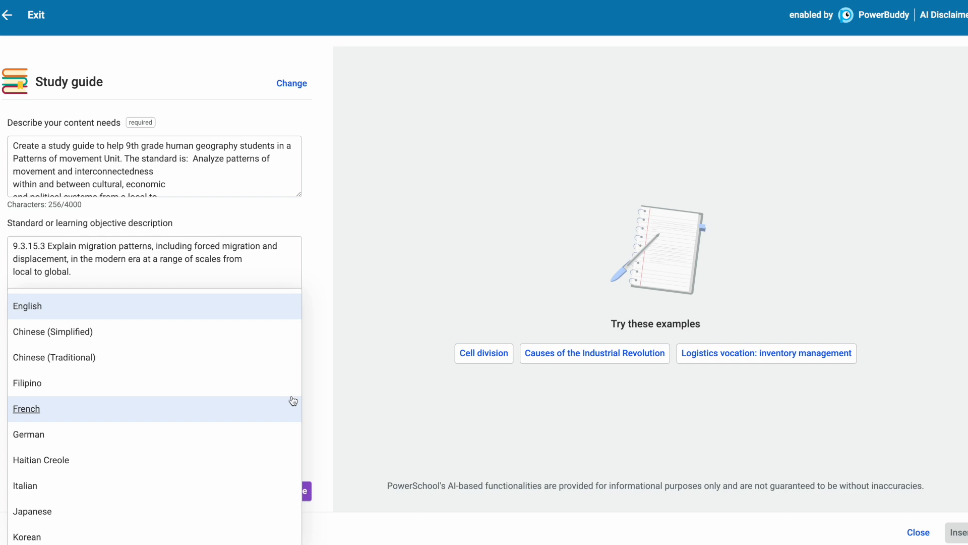
{"action": "left_click", "coordinate": [268, 308]}
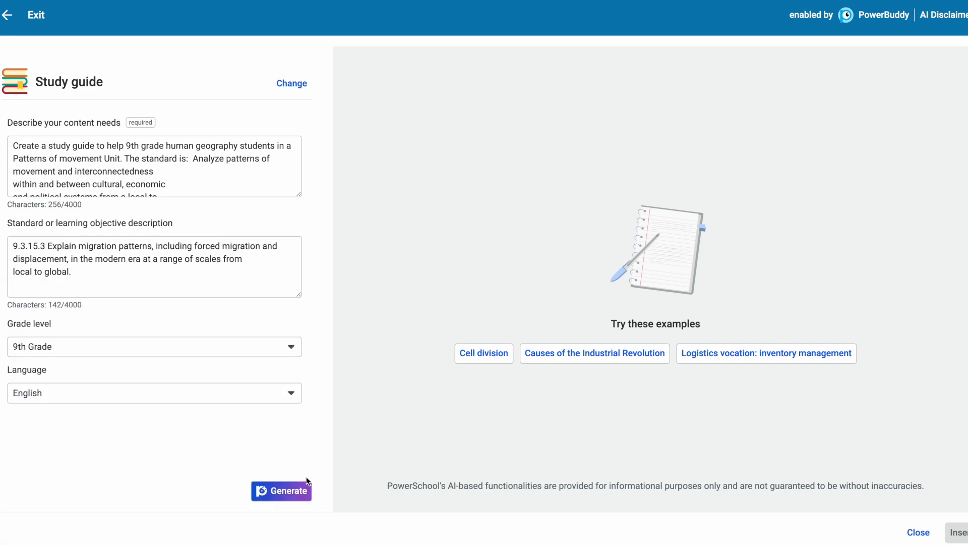
{"action": "left_click", "coordinate": [289, 492]}
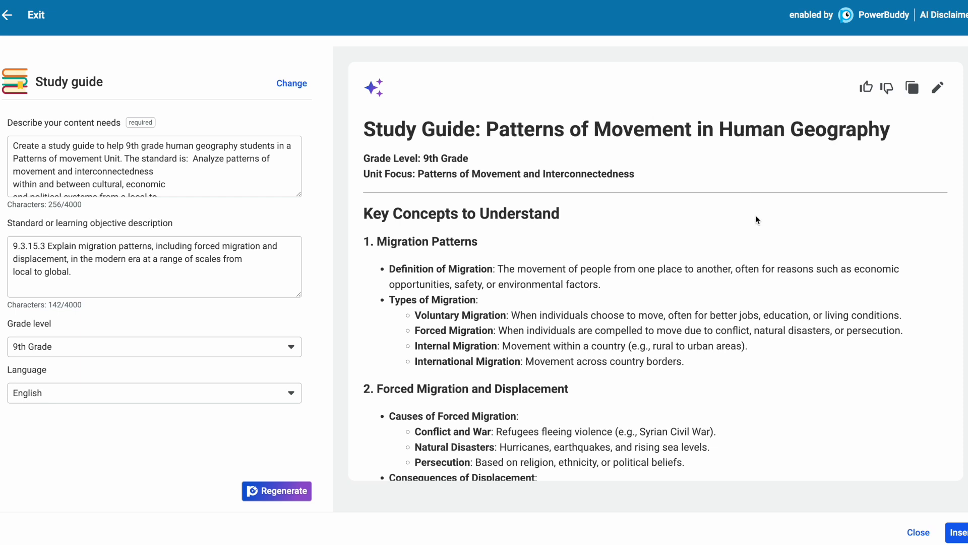
- Review the whole generated study guide, including the practice question answers and study tips, against the content description
{"action": "scroll", "coordinate": [636, 240], "scroll_direction": "down", "scroll_amount": 2}
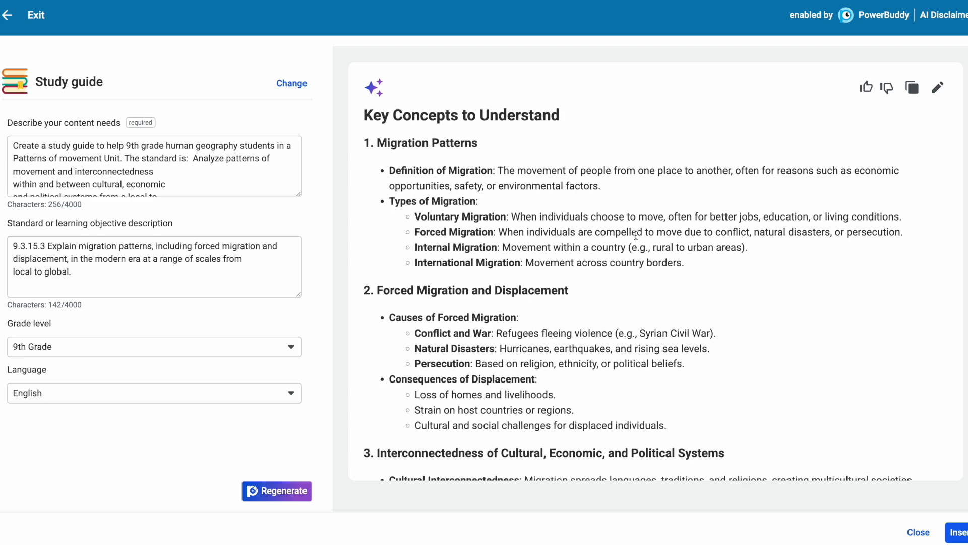
{"action": "scroll", "coordinate": [637, 235], "scroll_direction": "down", "scroll_amount": 3}
{"action": "scroll", "coordinate": [636, 235], "scroll_direction": "down", "scroll_amount": 6}
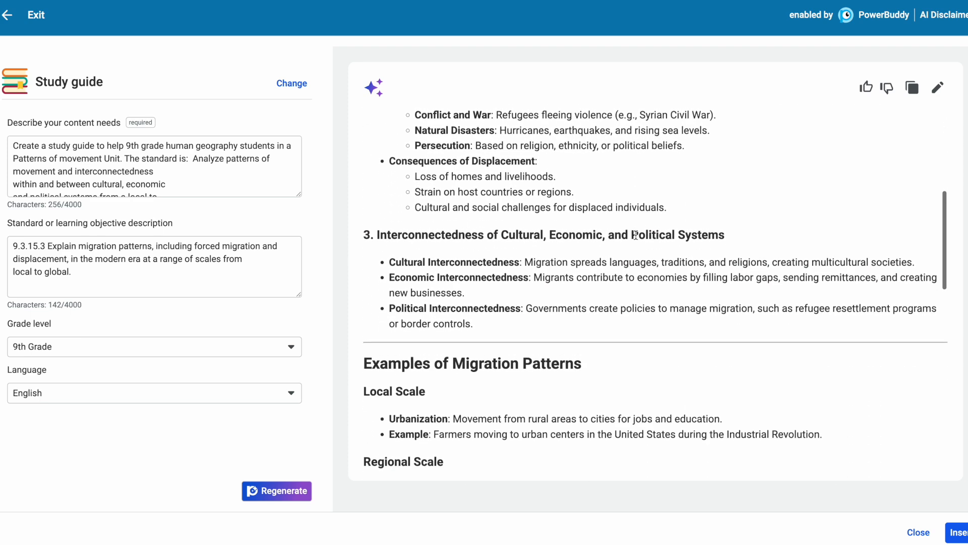
{"action": "scroll", "coordinate": [636, 235], "scroll_direction": "down", "scroll_amount": 5}
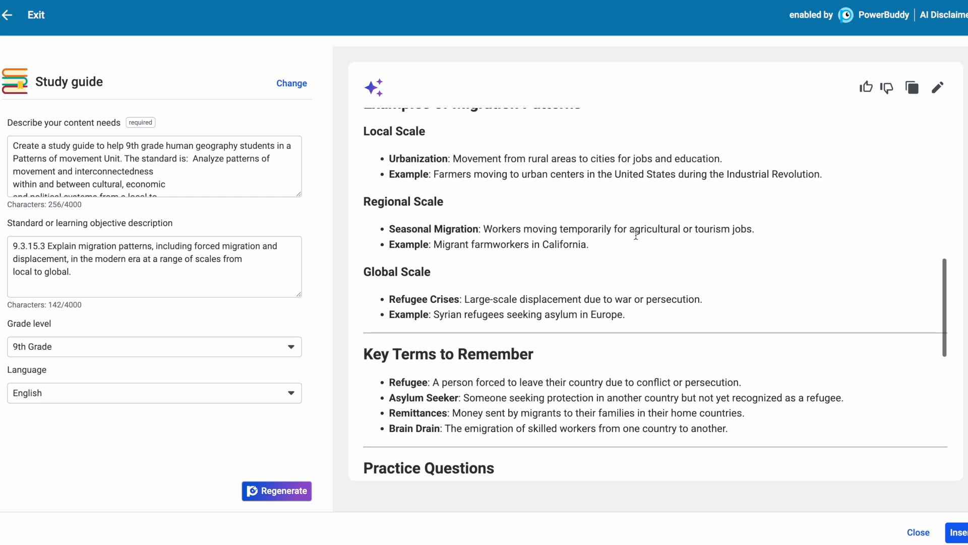
{"action": "scroll", "coordinate": [636, 235], "scroll_direction": "down", "scroll_amount": 4}
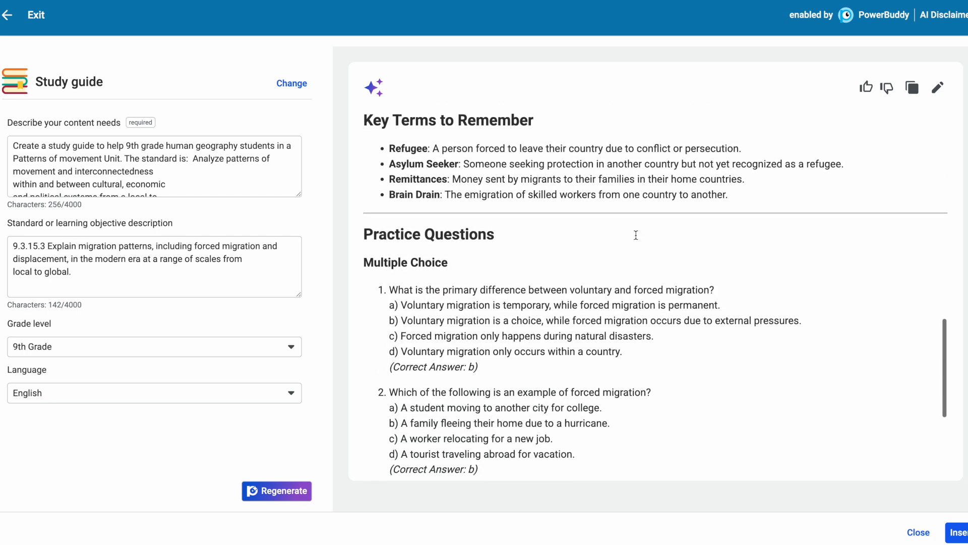
{"action": "left_click_drag", "start_coordinate": [488, 247], "coordinate": [388, 249]}
{"action": "scroll", "coordinate": [652, 235], "scroll_direction": "down", "scroll_amount": 4}
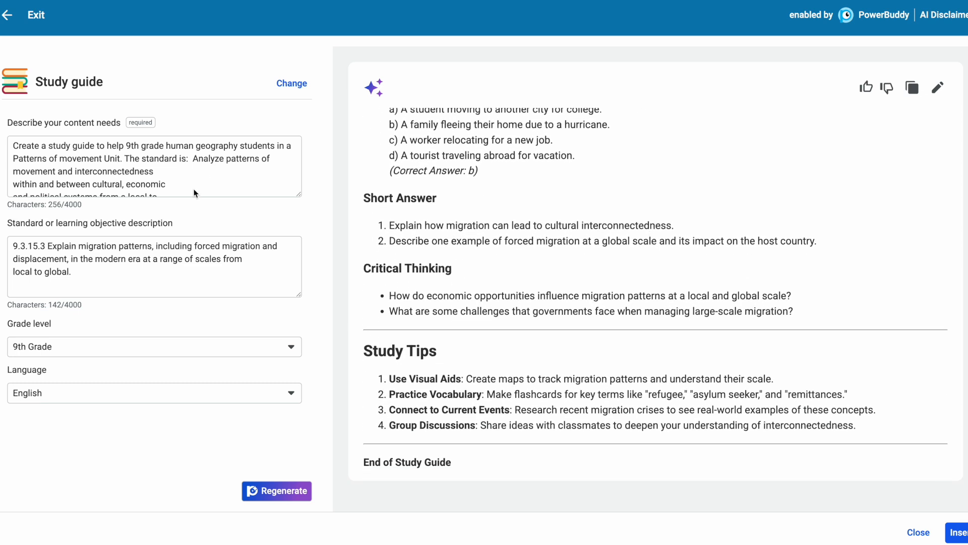
{"action": "scroll", "coordinate": [195, 185], "scroll_direction": "down", "scroll_amount": 1}
{"action": "left_click", "coordinate": [94, 177]}
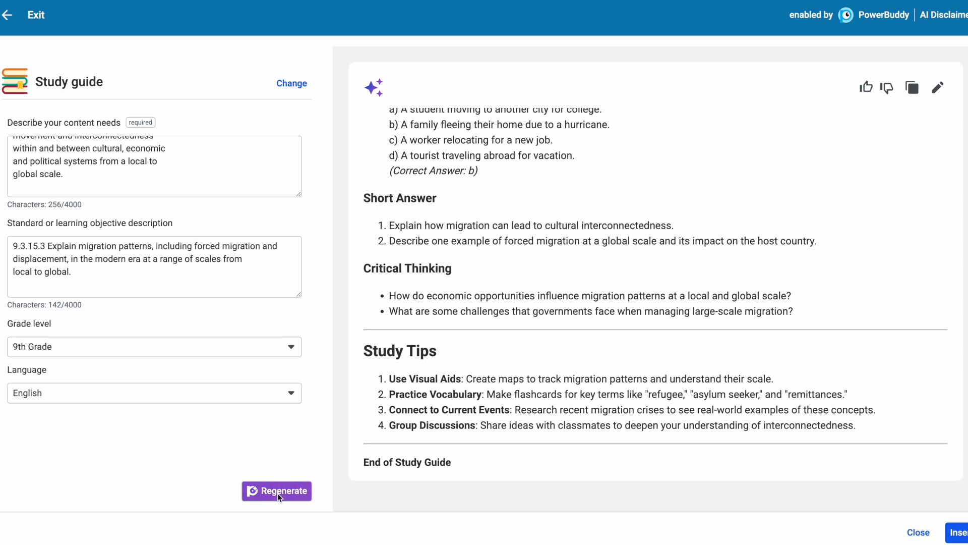
{"action": "scroll", "coordinate": [549, 350], "scroll_direction": "up", "scroll_amount": 10}
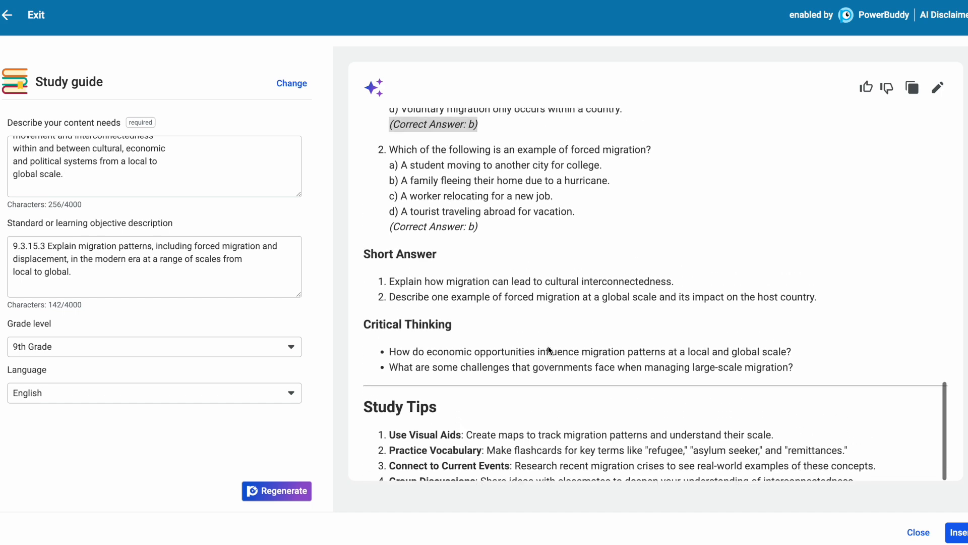
{"action": "scroll", "coordinate": [549, 350], "scroll_direction": "up", "scroll_amount": 10}
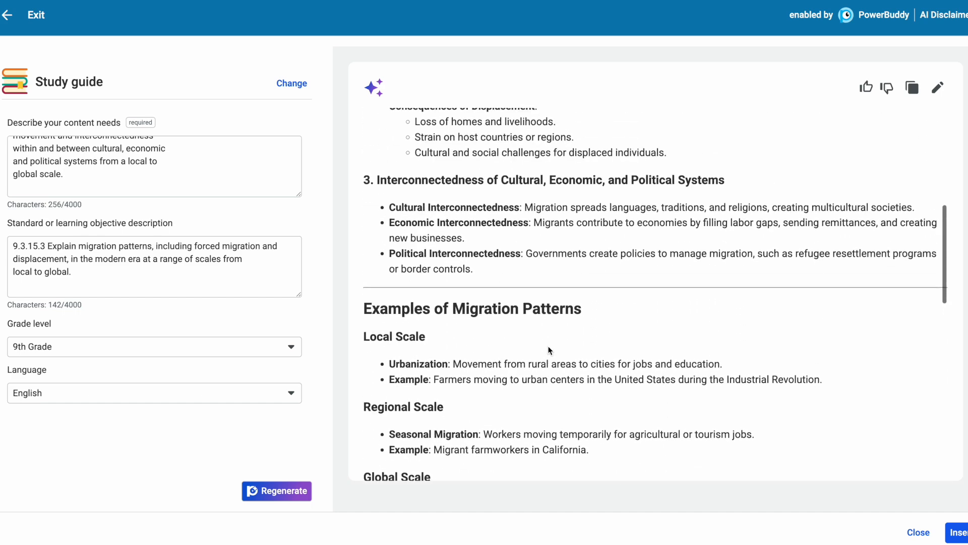
- Copy the generated study guide, and open it in the content editor and finish editing without altering the text
{"action": "left_click", "coordinate": [913, 89]}
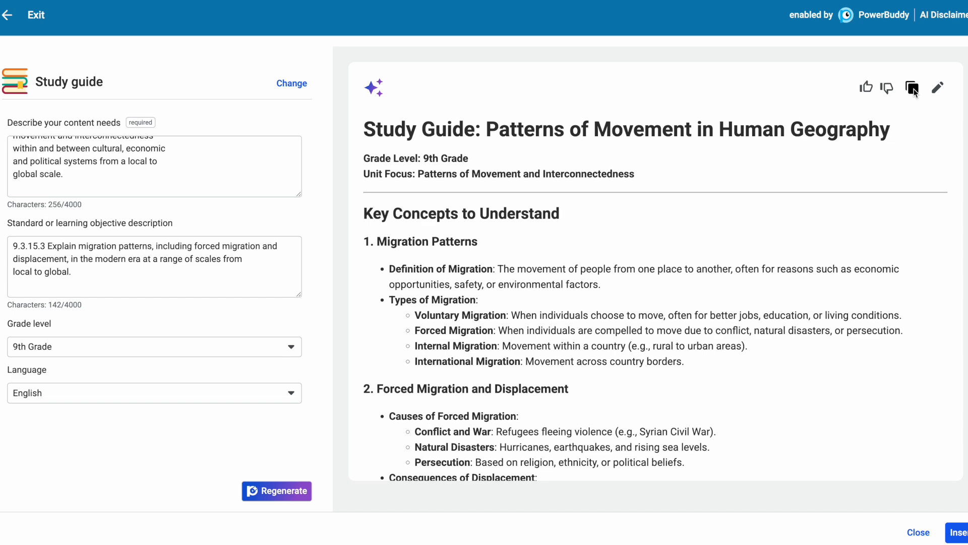
{"action": "left_click", "coordinate": [937, 89]}
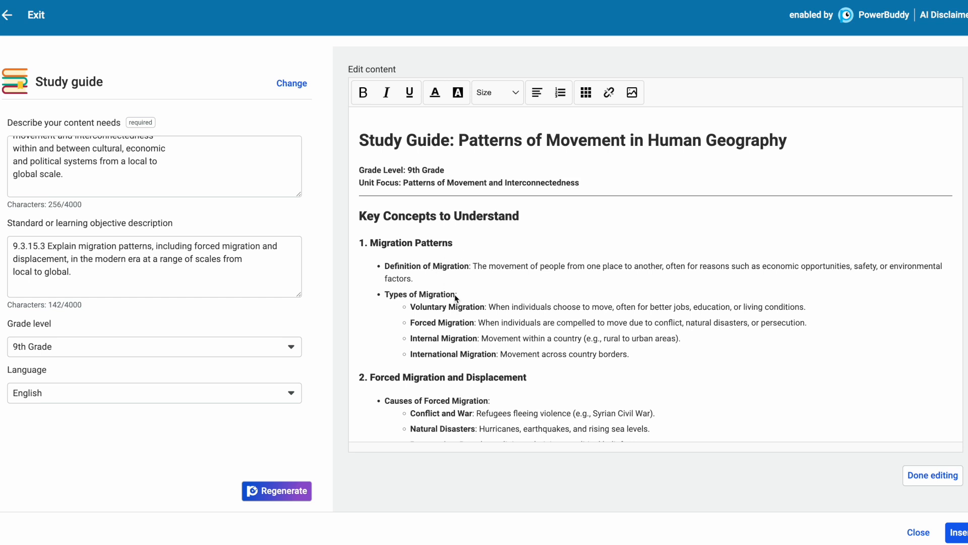
{"action": "left_click_drag", "start_coordinate": [438, 283], "coordinate": [457, 293]}
{"action": "left_click", "coordinate": [471, 293]}
{"action": "left_click", "coordinate": [930, 476]}
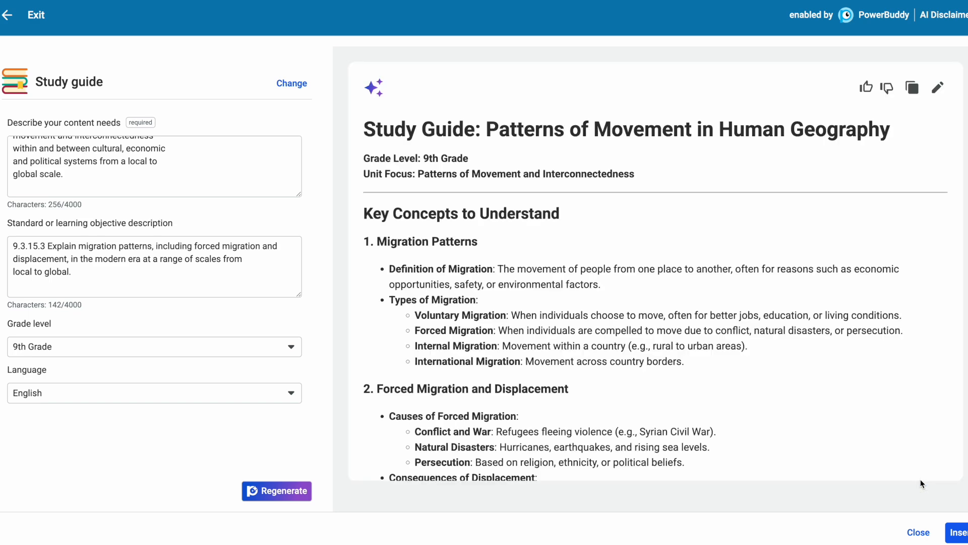
- Insert the study guide into the assignment description and check it from the end back to the title
{"action": "left_click", "coordinate": [962, 532]}
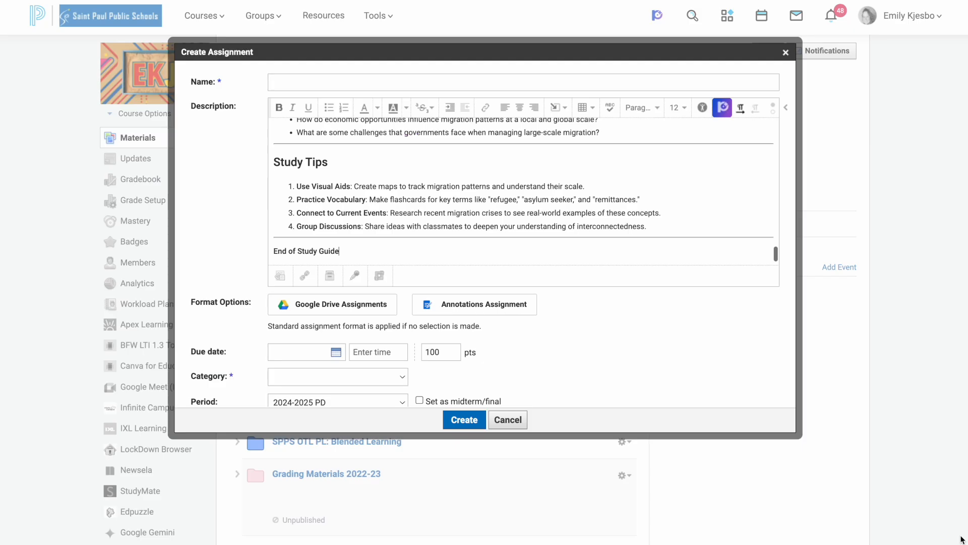
{"action": "scroll", "coordinate": [630, 200], "scroll_direction": "up", "scroll_amount": 5}
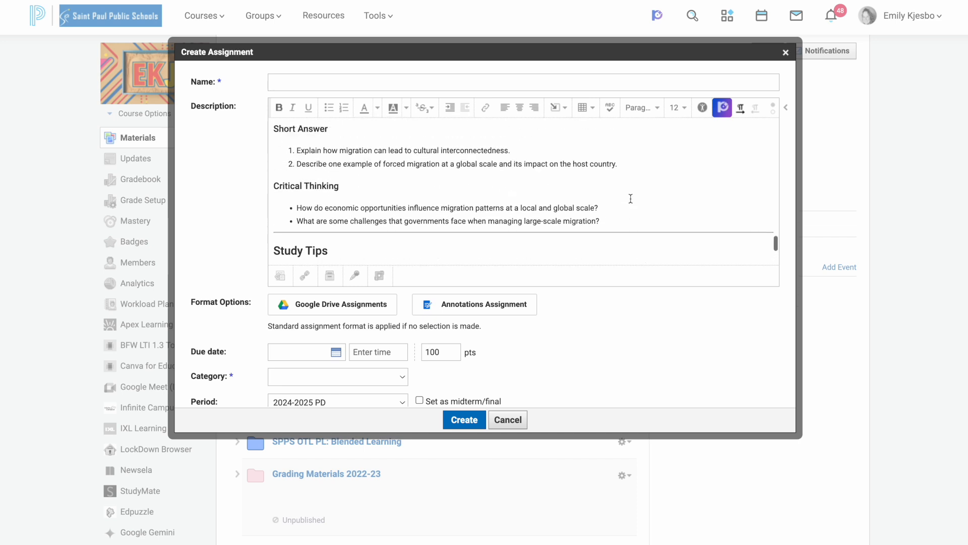
{"action": "scroll", "coordinate": [631, 198], "scroll_direction": "up", "scroll_amount": 10}
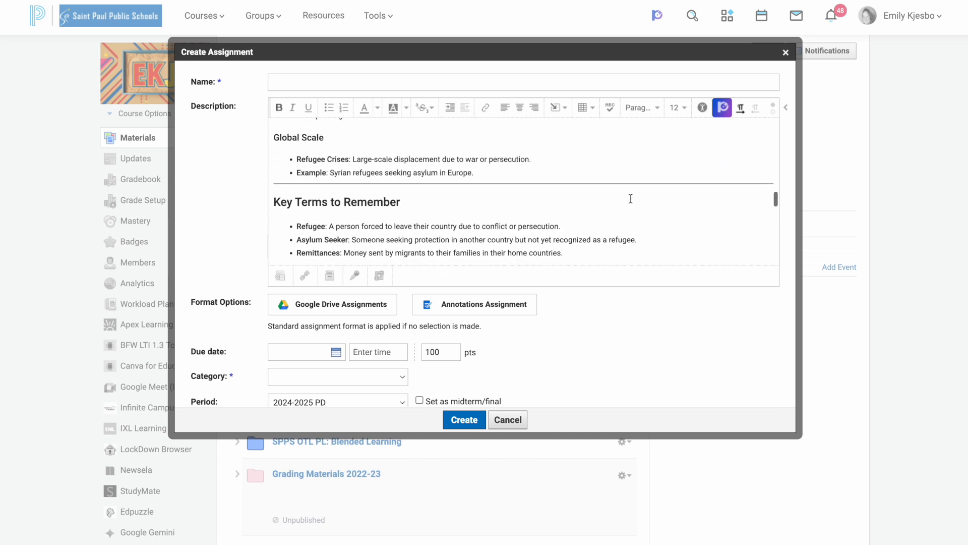
{"action": "scroll", "coordinate": [631, 198], "scroll_direction": "up", "scroll_amount": 10}
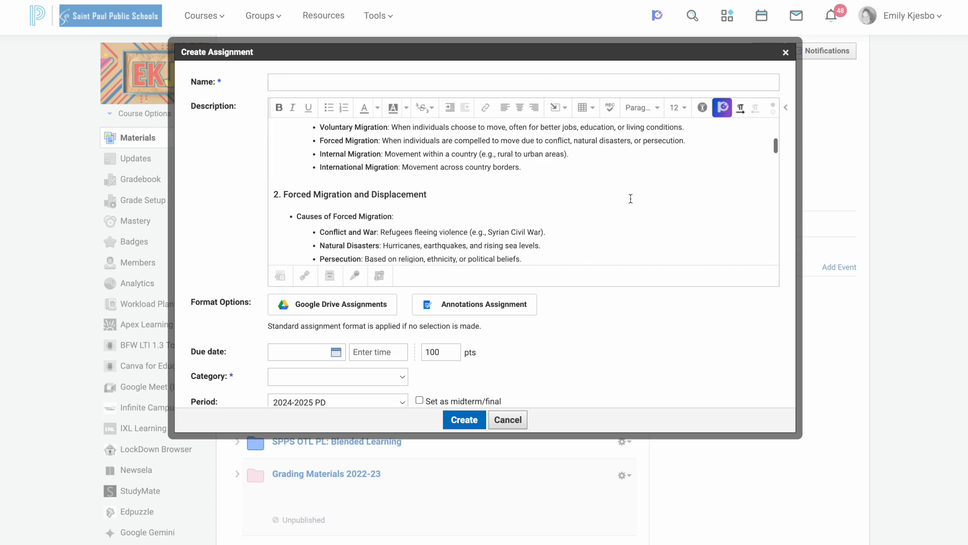
{"action": "scroll", "coordinate": [630, 199], "scroll_direction": "up", "scroll_amount": 2}
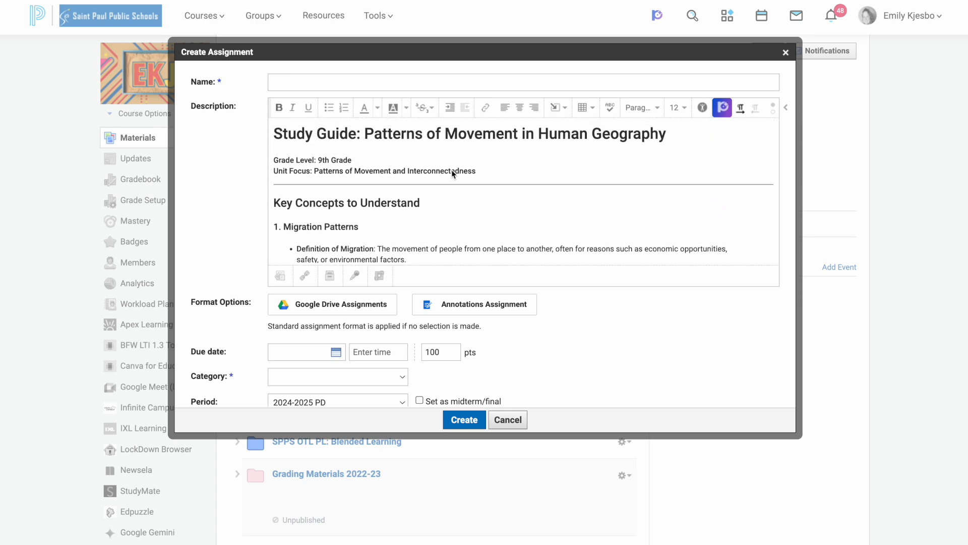
- Delete the "(Correct Answer: b)" line under the first multiple choice question in the assignment description
{"action": "scroll", "coordinate": [510, 172], "scroll_direction": "down", "scroll_amount": 15}
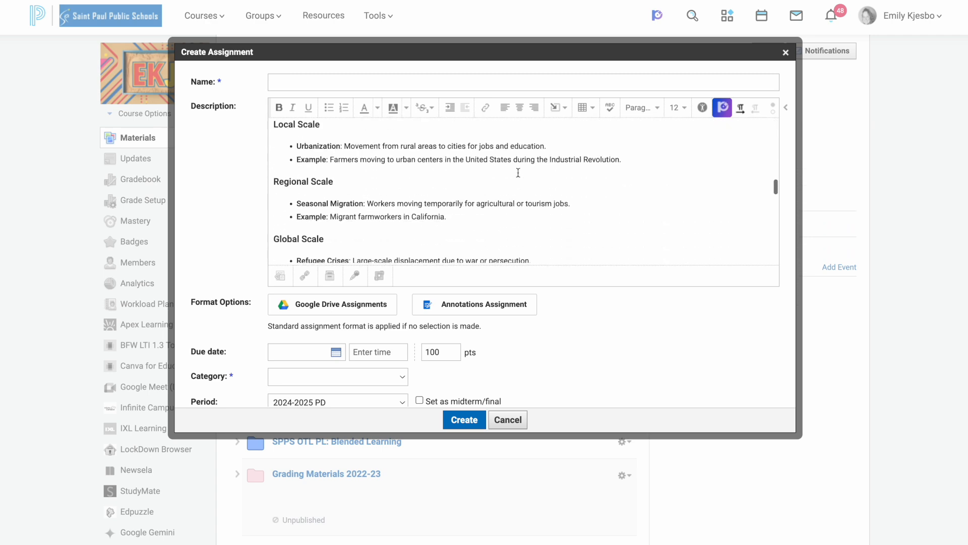
{"action": "scroll", "coordinate": [518, 173], "scroll_direction": "down", "scroll_amount": 5}
{"action": "left_click_drag", "start_coordinate": [364, 204], "coordinate": [297, 203]}
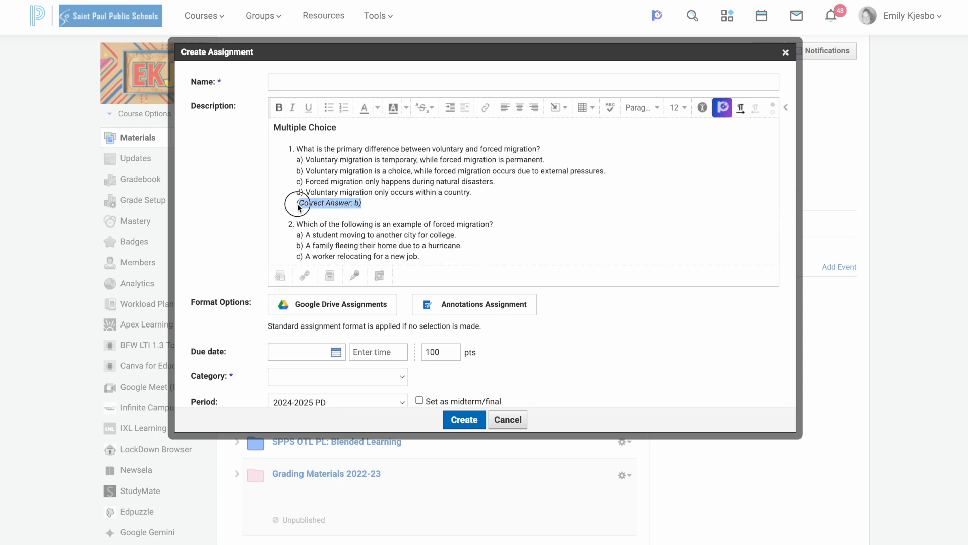
{"action": "key", "text": "BackSpace"}
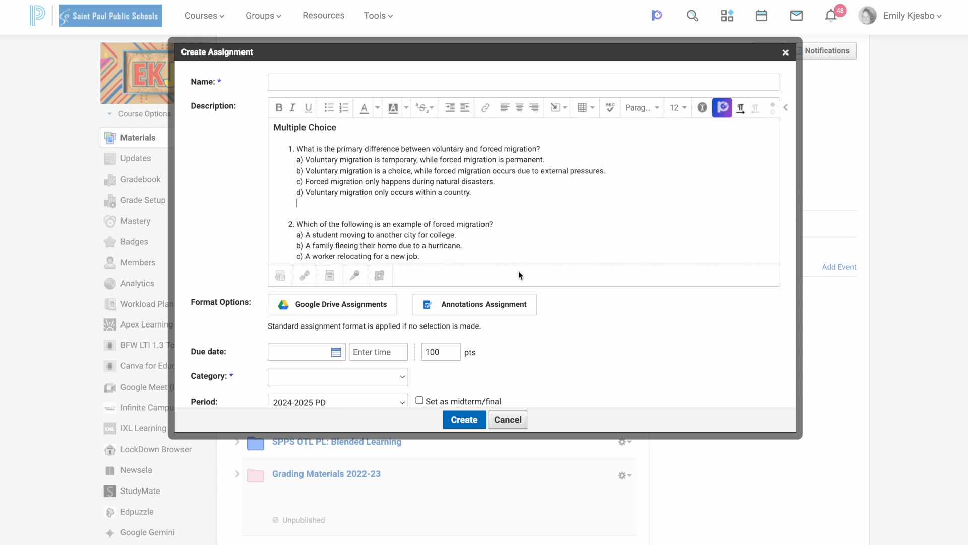
- Look over the assignment's name field and grading options, and close the assignment form without creating it
{"action": "left_click", "coordinate": [287, 84]}
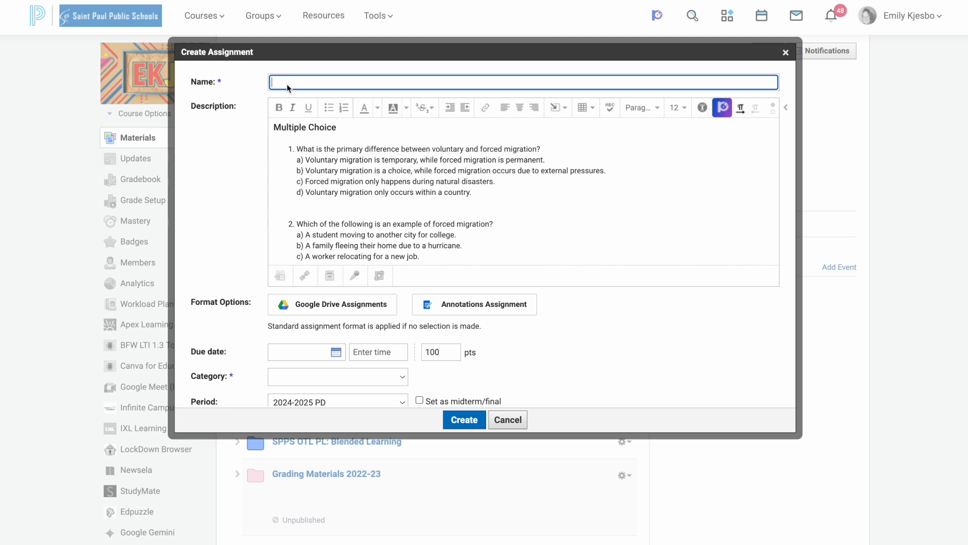
{"action": "scroll", "coordinate": [314, 359], "scroll_direction": "down", "scroll_amount": 3}
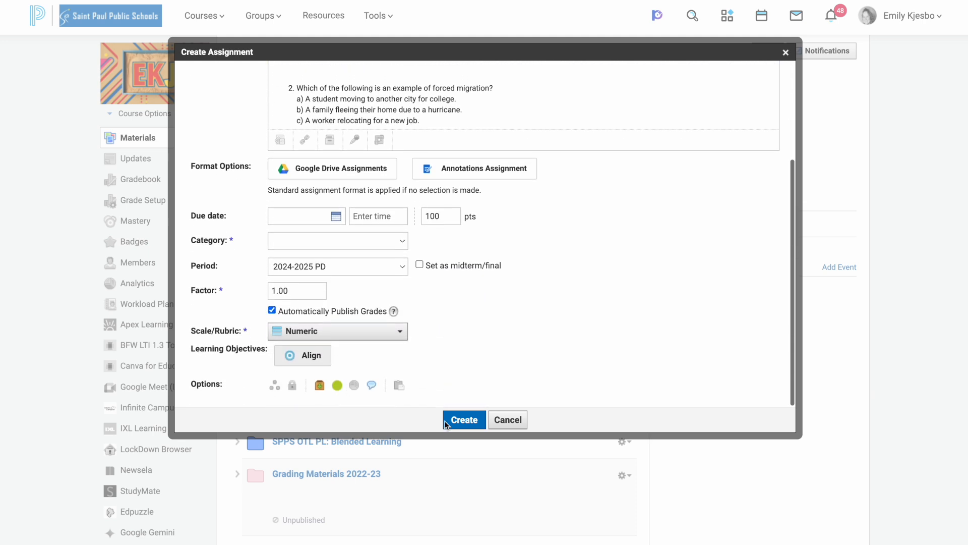
{"action": "left_click", "coordinate": [786, 53]}
- Open PowerBuddy from the Schoology header and browse the full list of content tools
{"action": "left_click", "coordinate": [658, 16]}
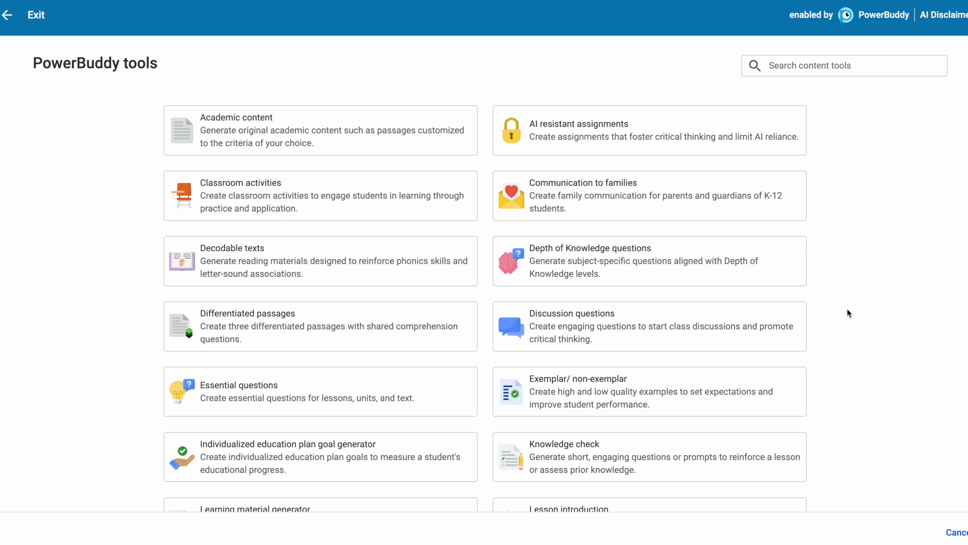
{"action": "scroll", "coordinate": [848, 310], "scroll_direction": "down", "scroll_amount": 5}
{"action": "scroll", "coordinate": [847, 309], "scroll_direction": "down", "scroll_amount": 9}
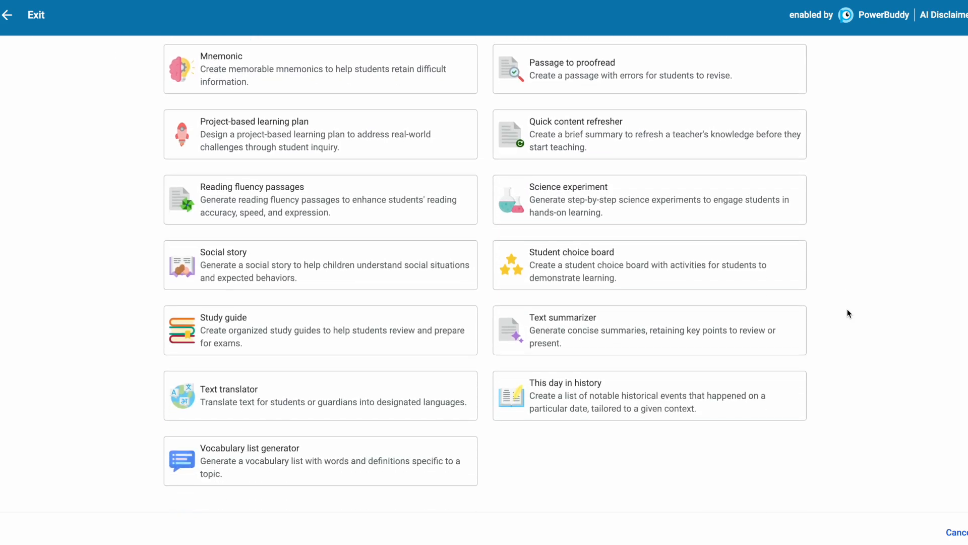